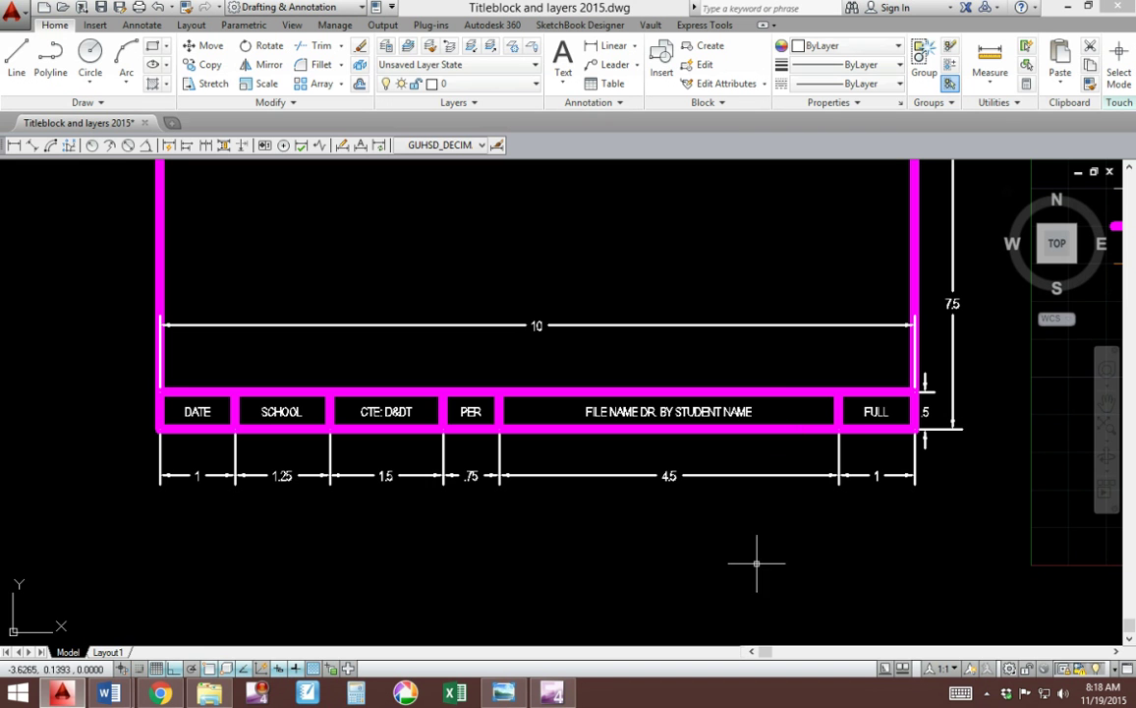
Erase the old DATE and SCHOOL labels from the title block.
mouse_move(733, 322)
middle_down()
mouse_move(644, 472)
mouse_move(617, 554)
middle_up()
scroll(672, 515, down, 2)
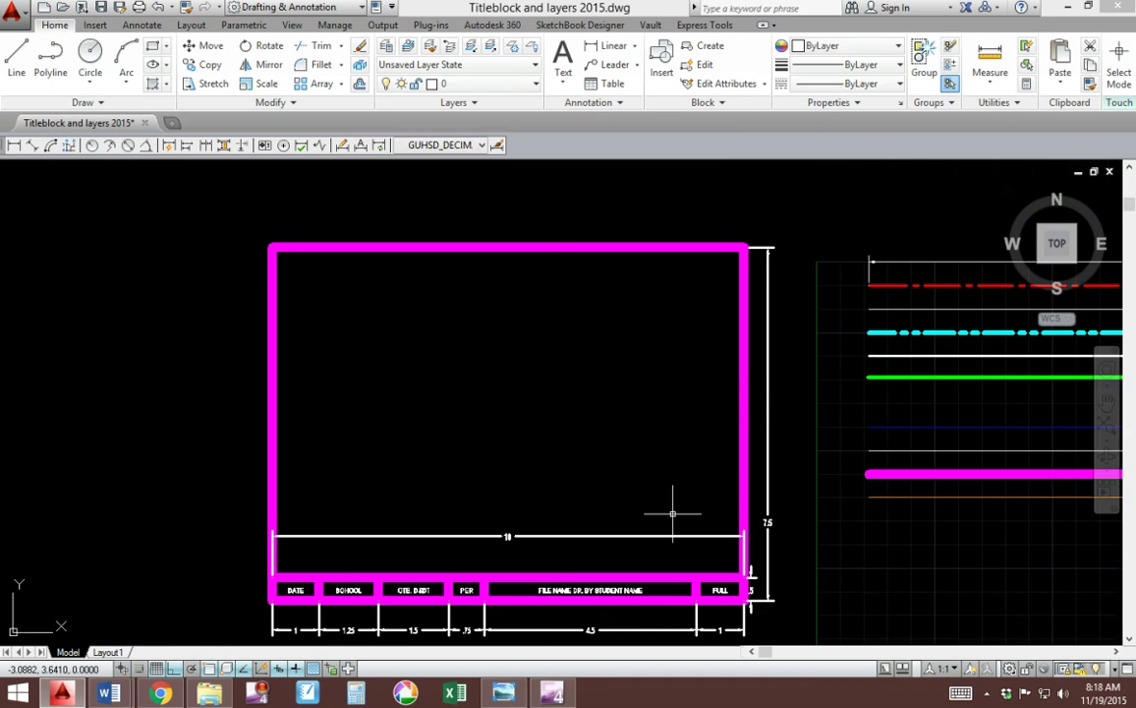
middle_drag(673, 515, 740, 464)
scroll(913, 479, up, 5)
middle_drag(913, 480, 1101, 256)
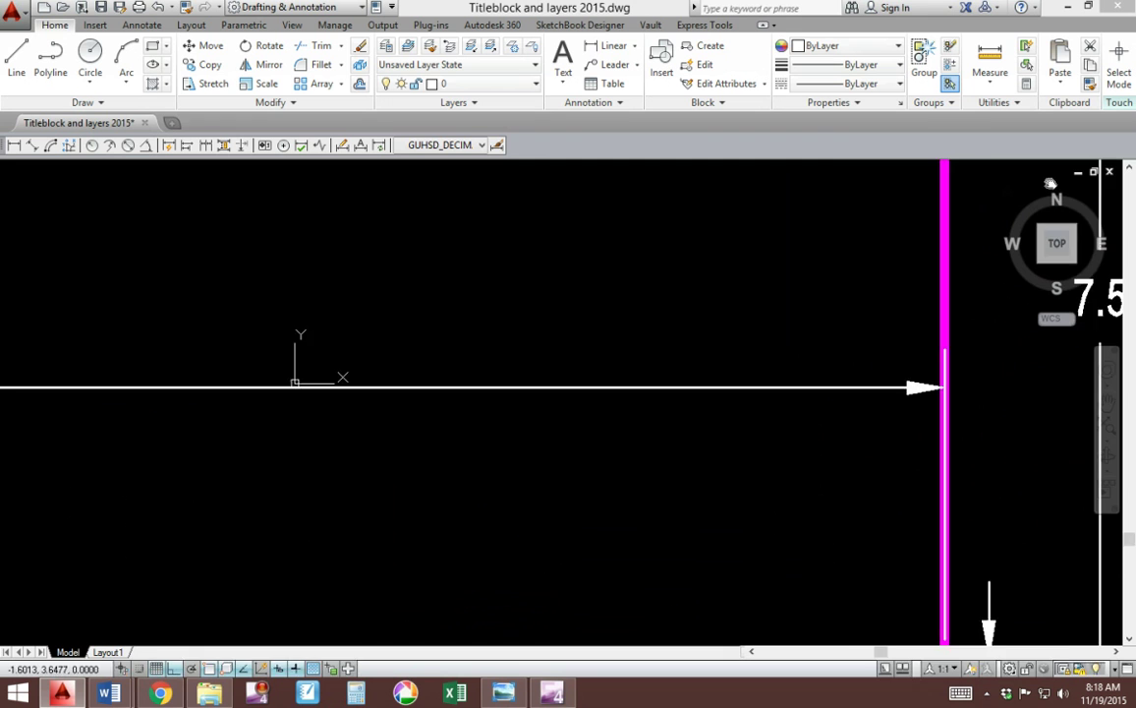
scroll(520, 317, down, 3)
middle_drag(472, 332, 604, 343)
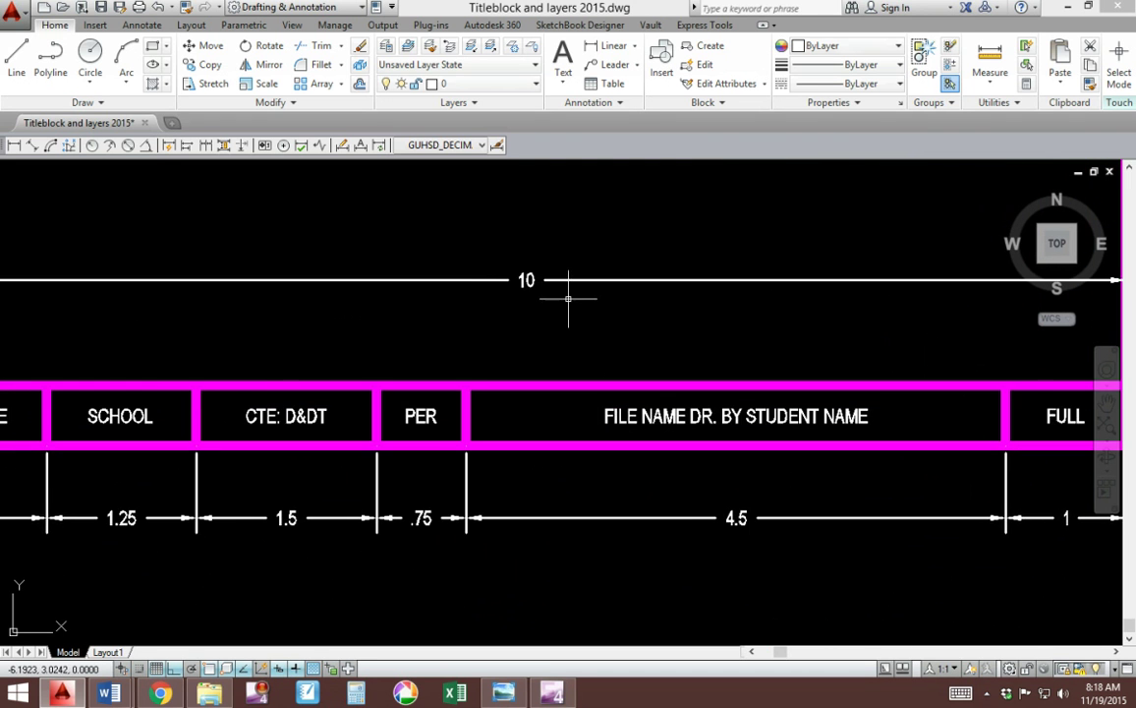
scroll(575, 303, down, 2)
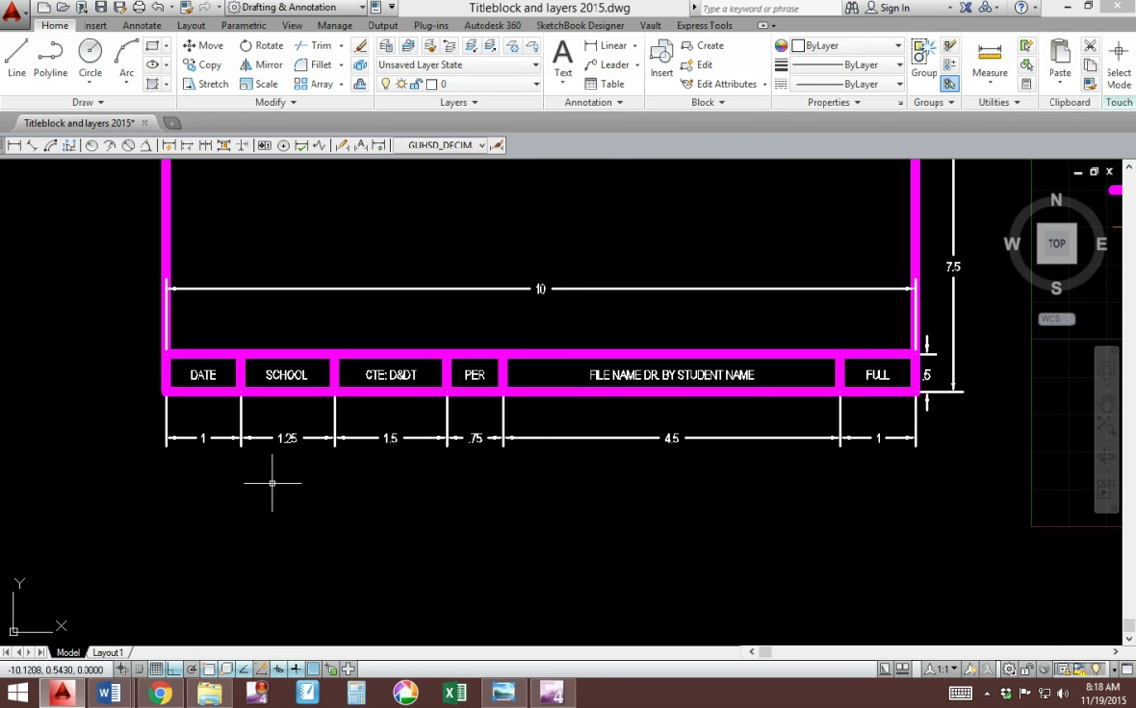
scroll(243, 449, up, 5)
middle_drag(246, 420, 108, 462)
middle_drag(539, 444, 46, 456)
middle_drag(996, 444, 130, 452)
middle_drag(648, 441, 121, 453)
middle_drag(193, 453, 228, 496)
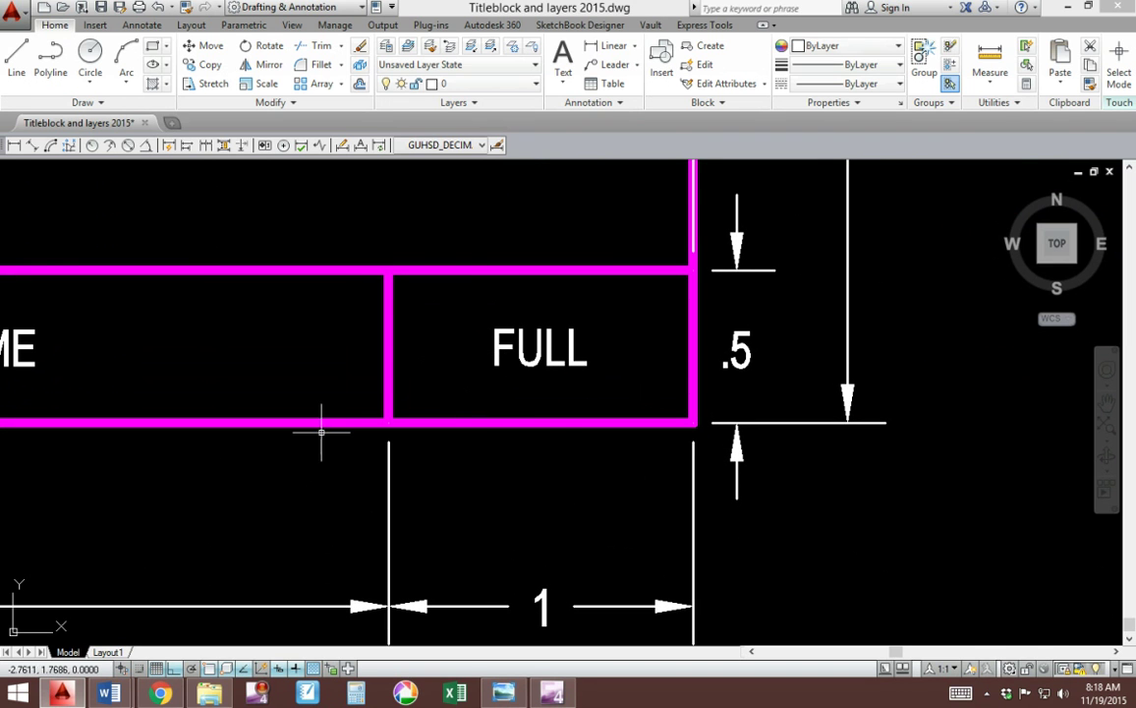
scroll(246, 423, down, 4)
middle_drag(221, 382, 740, 439)
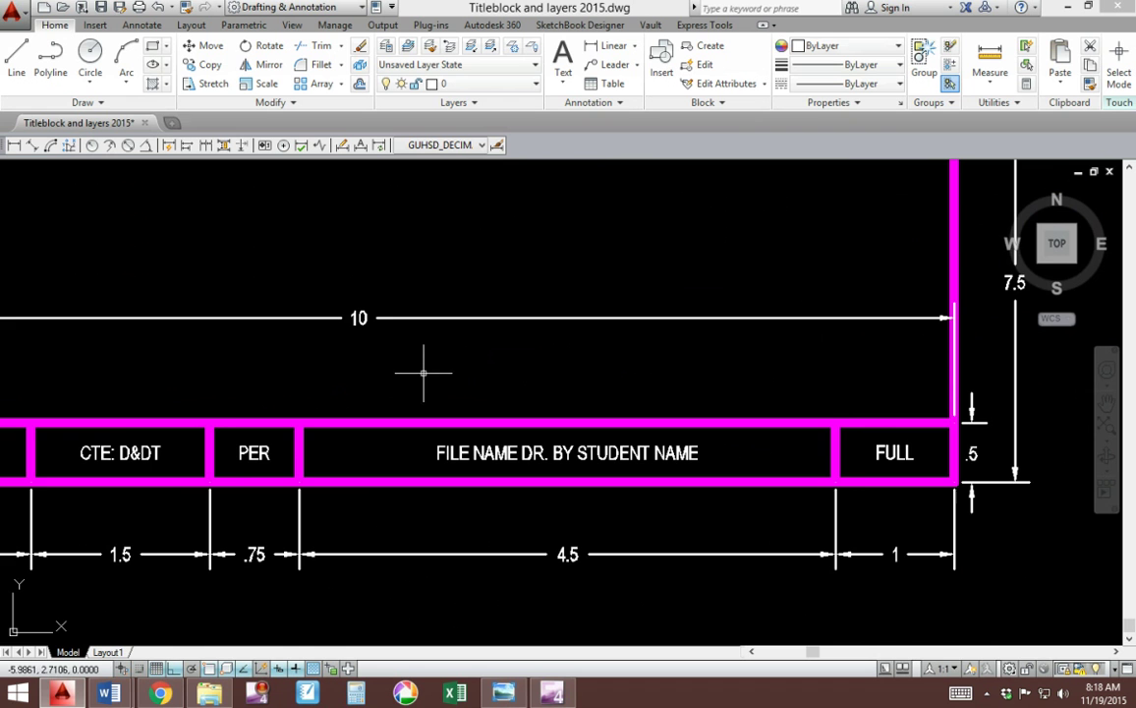
middle_drag(378, 351, 550, 371)
scroll(550, 371, down, 3)
middle_drag(639, 376, 350, 505)
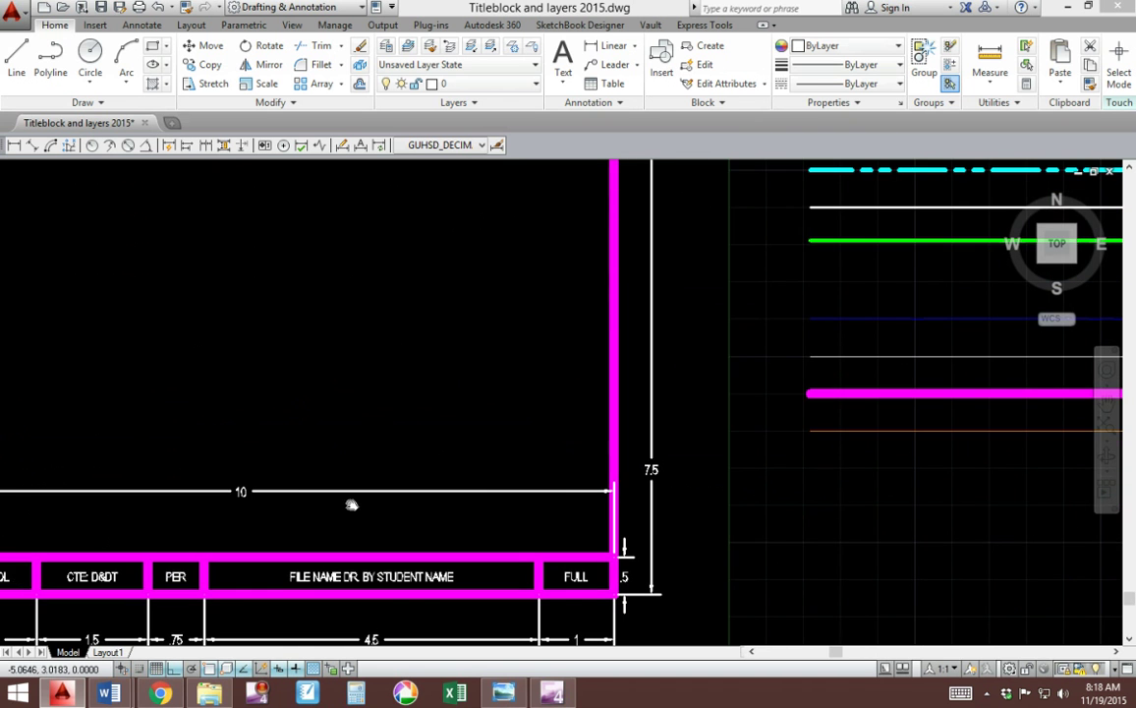
middle_drag(617, 475, 578, 420)
scroll(578, 420, up, 2)
scroll(583, 363, down, 2)
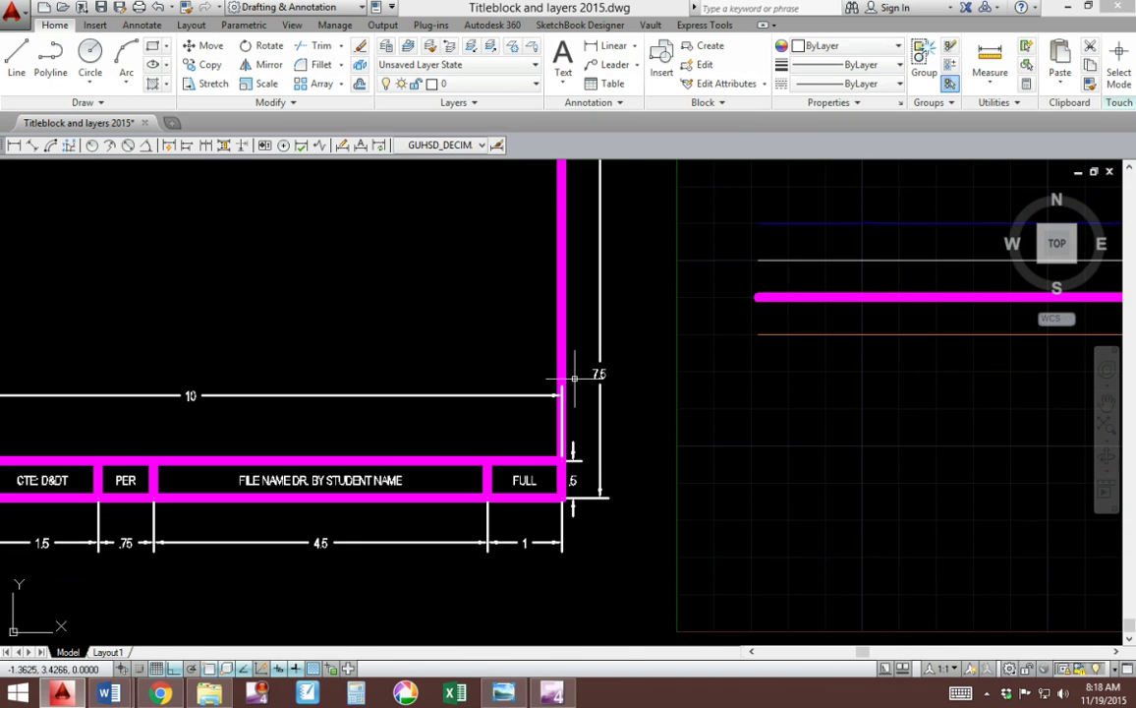
middle_drag(488, 418, 694, 350)
scroll(767, 413, up, 3)
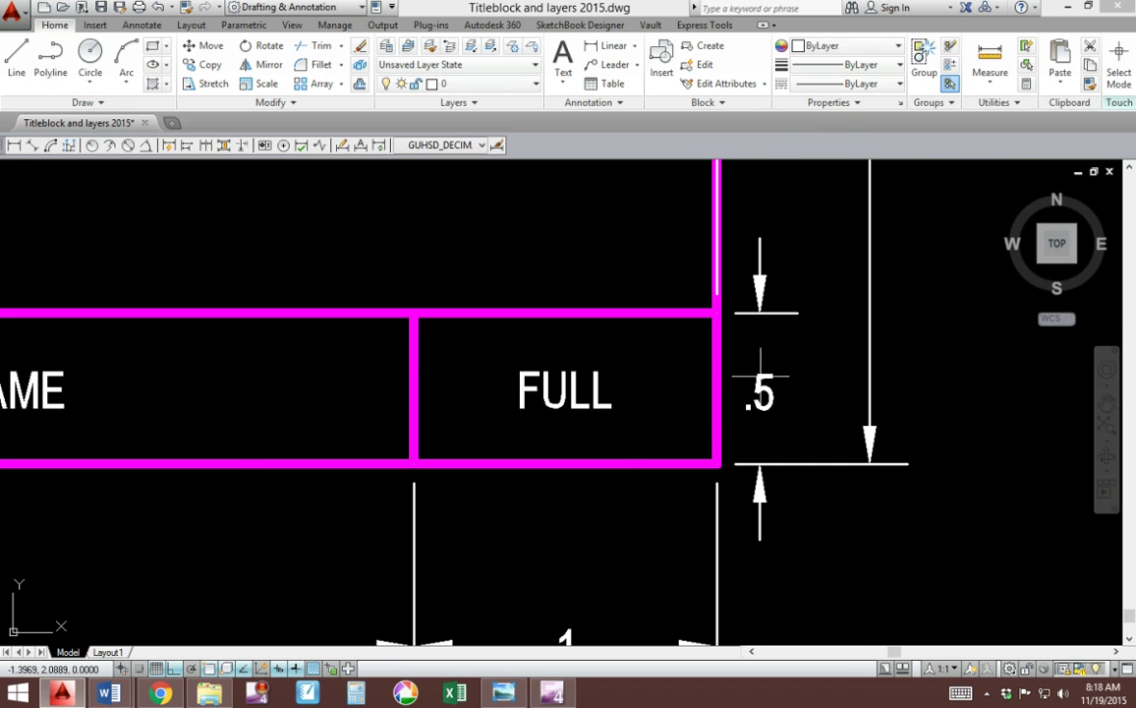
scroll(511, 437, down, 3)
mouse_move(276, 468)
middle_down()
mouse_move(546, 433)
mouse_move(446, 437)
mouse_move(464, 464)
middle_up()
scroll(456, 462, down, 3)
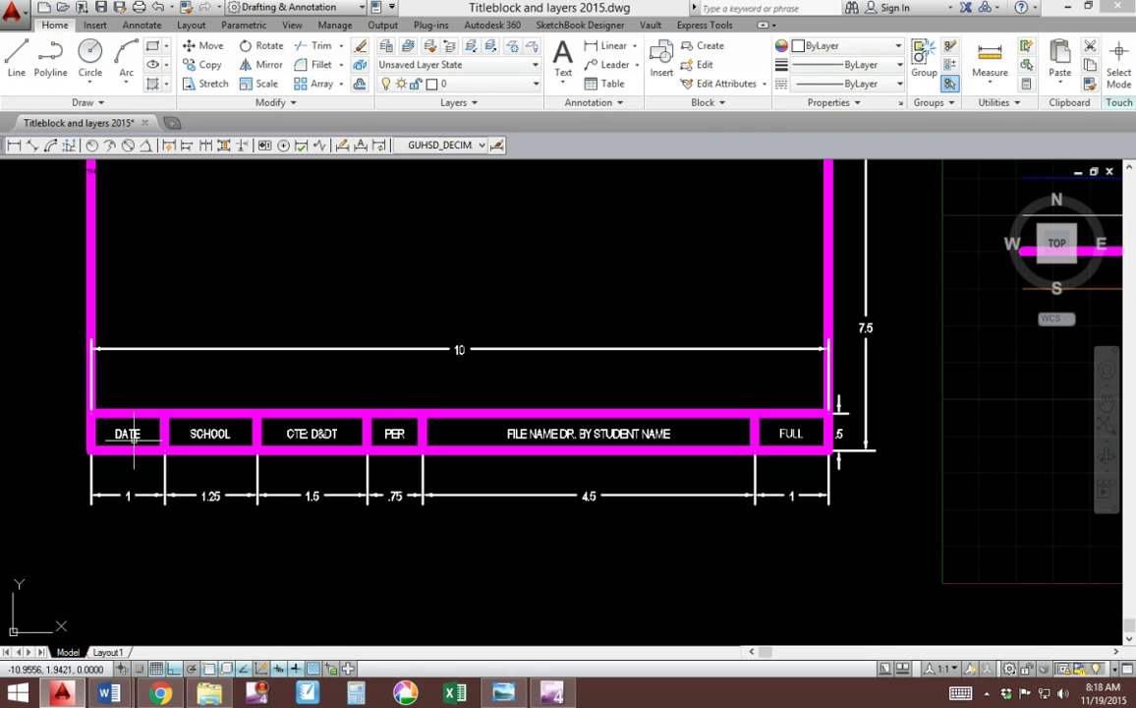
scroll(148, 436, up, 4)
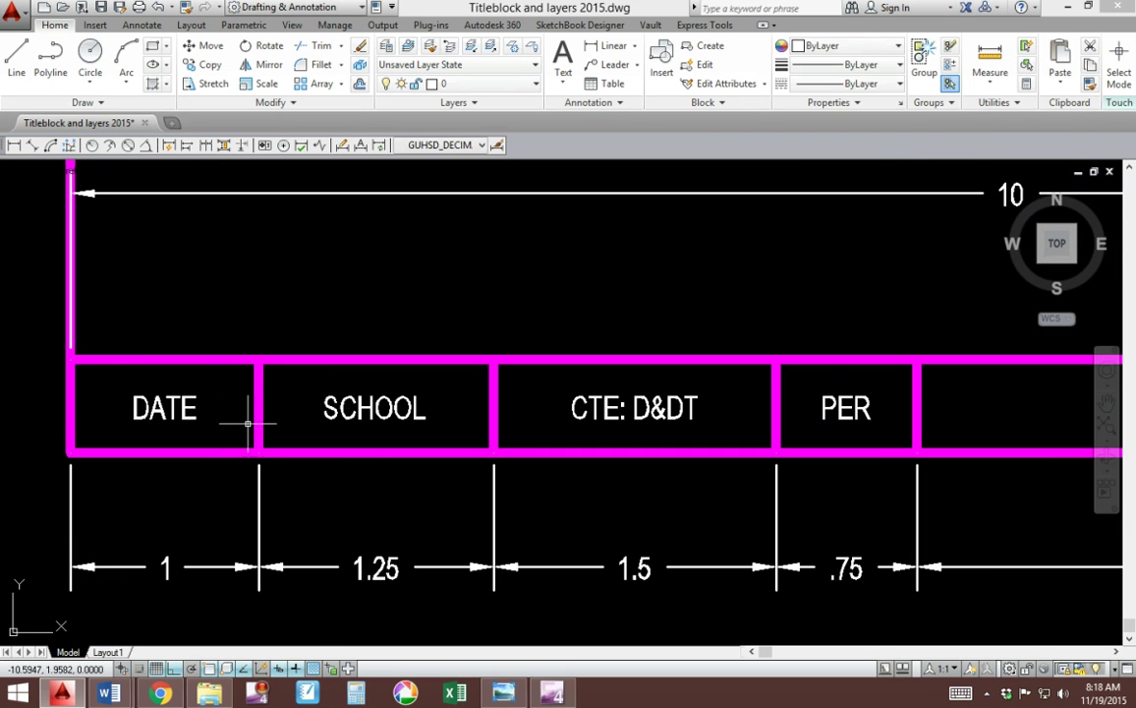
click(320, 411)
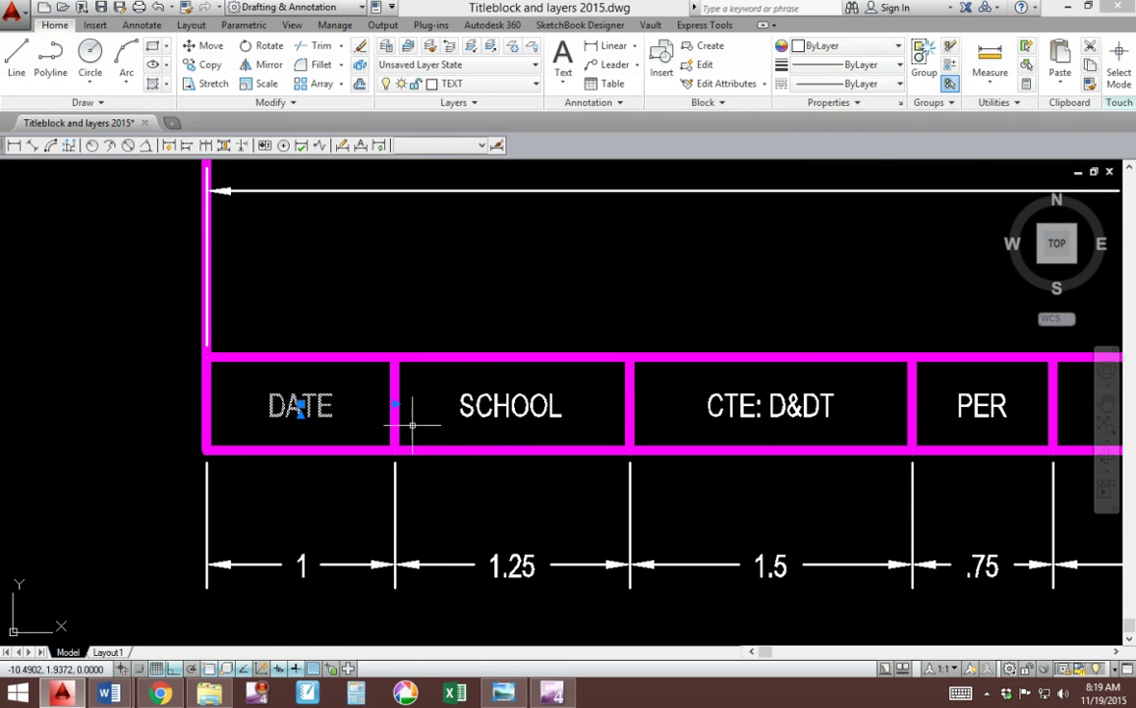
key(Delete)
click(533, 405)
key(Delete)
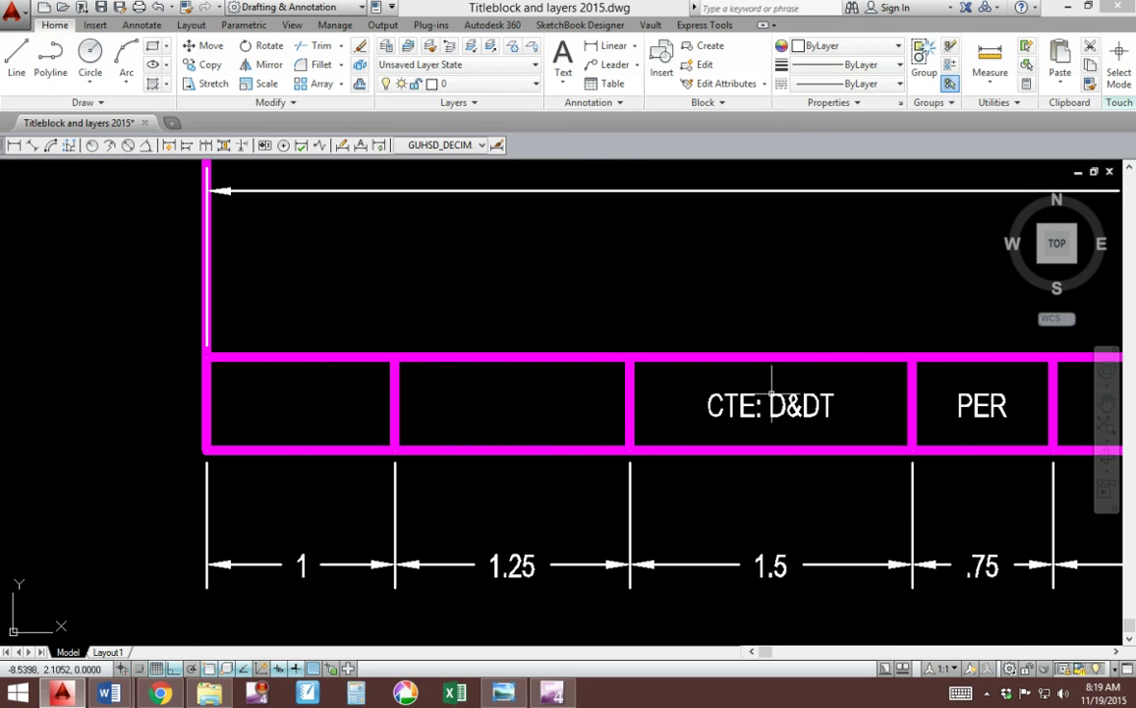
Add a Middle Center multiline text label reading DATE in the first title-block cell.
click(566, 84)
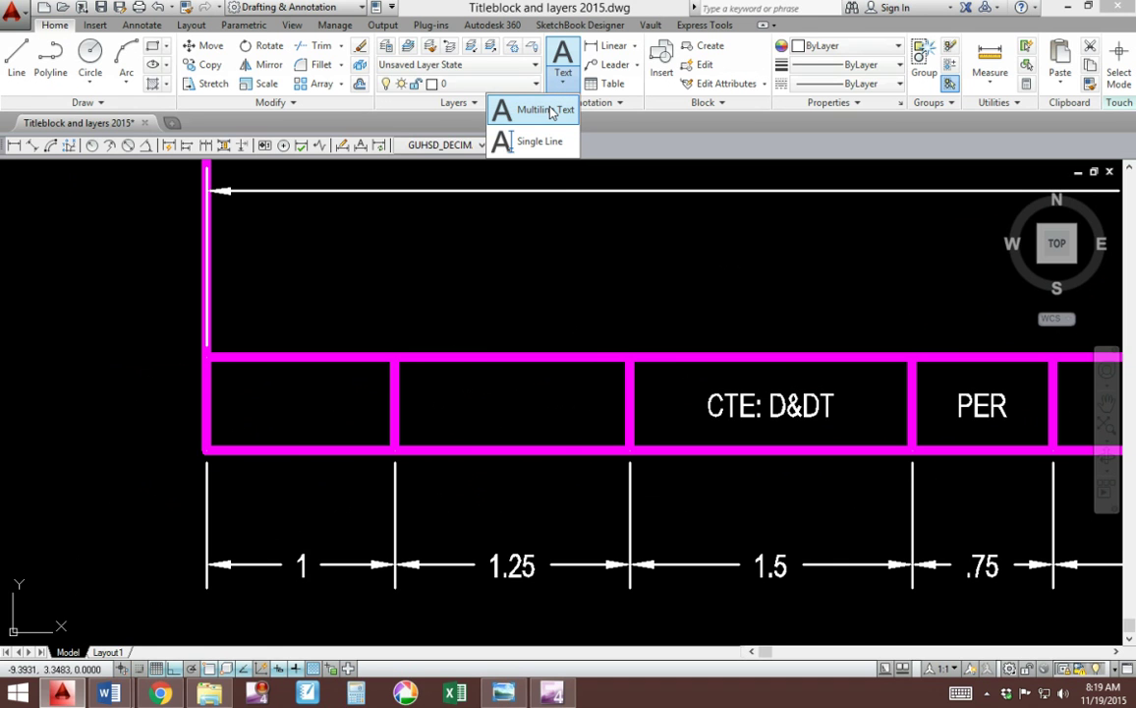
click(545, 110)
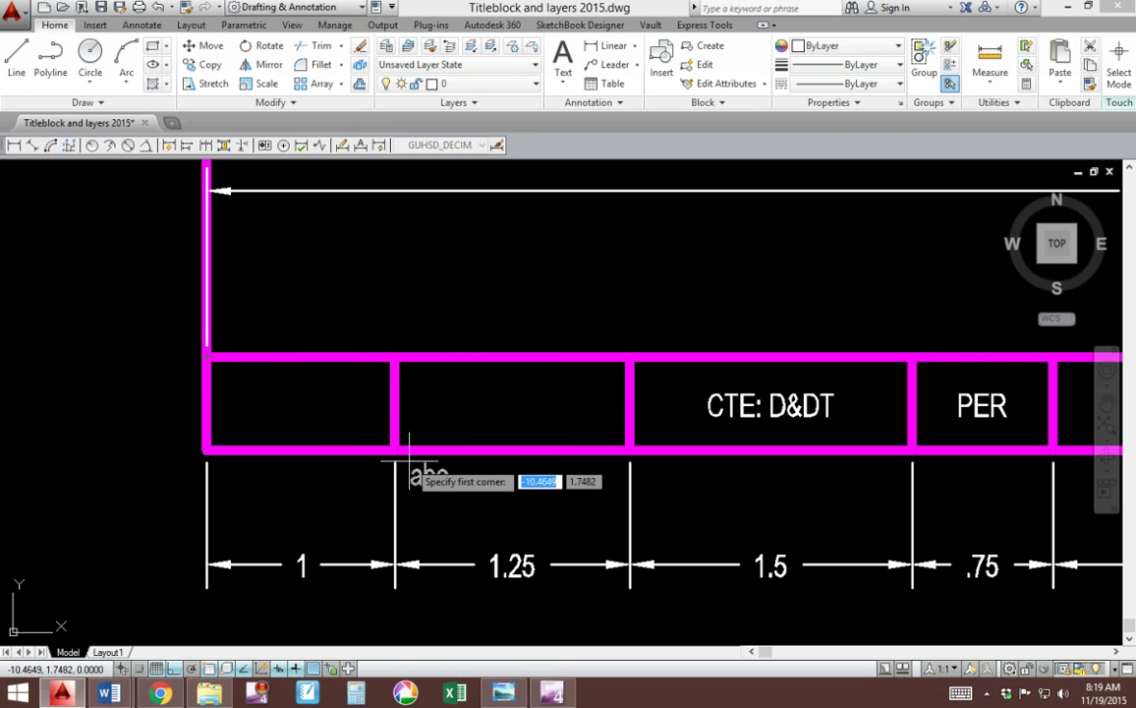
click(209, 360)
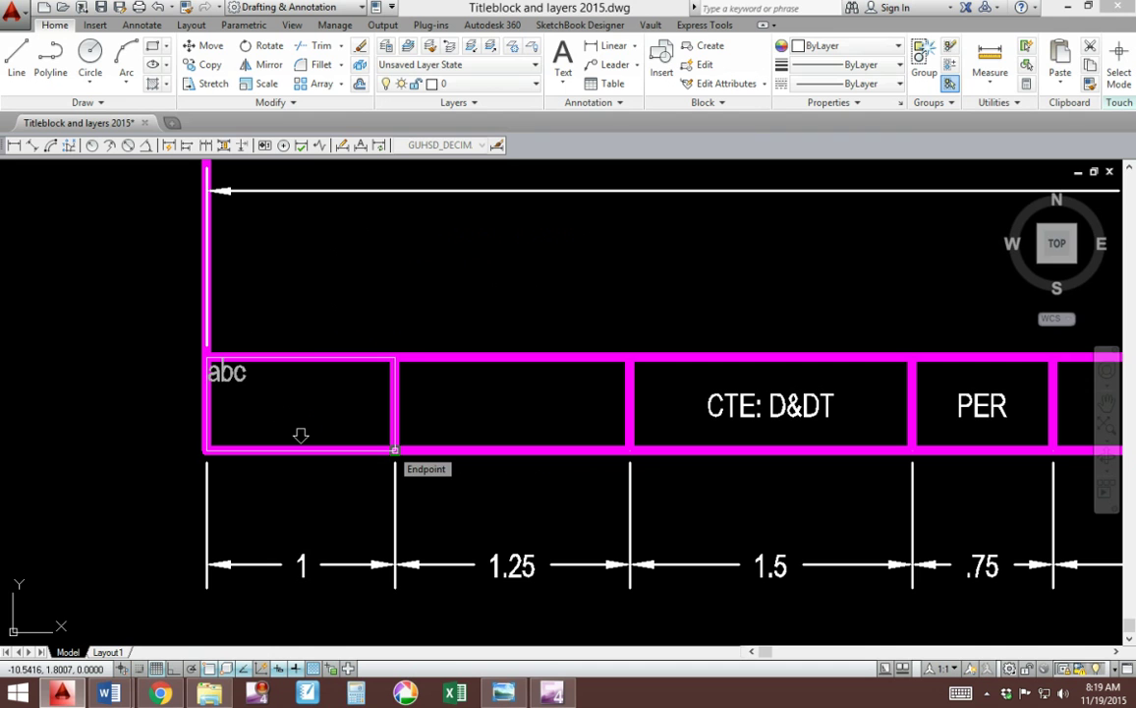
click(394, 449)
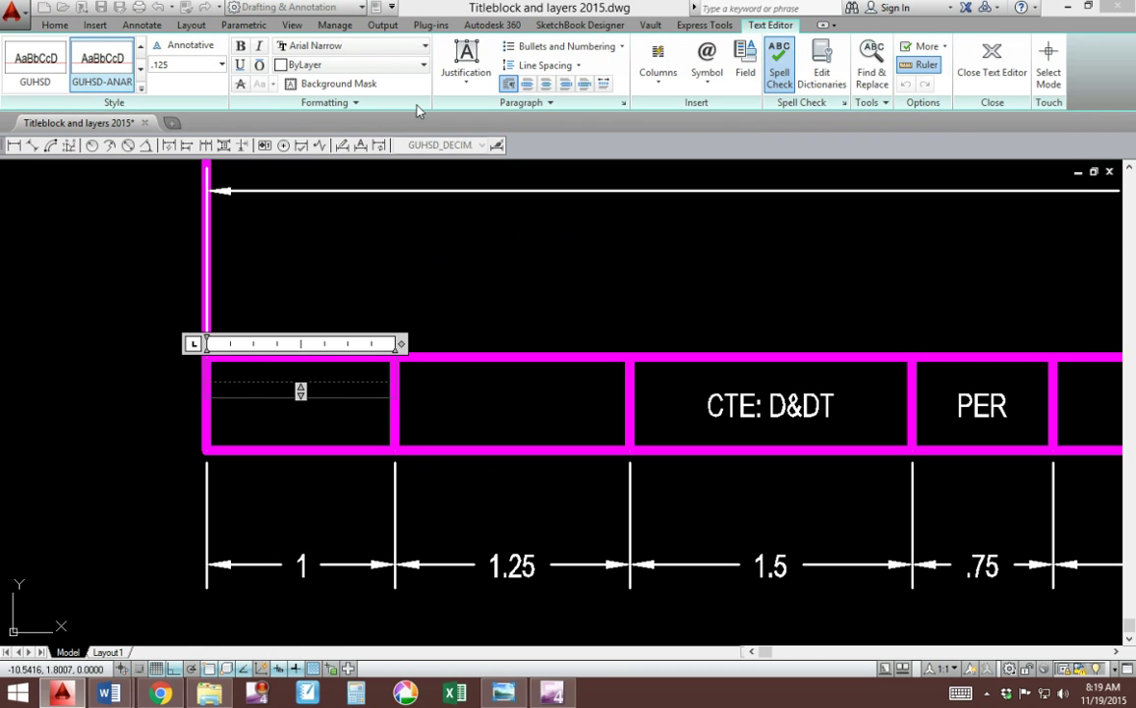
click(466, 71)
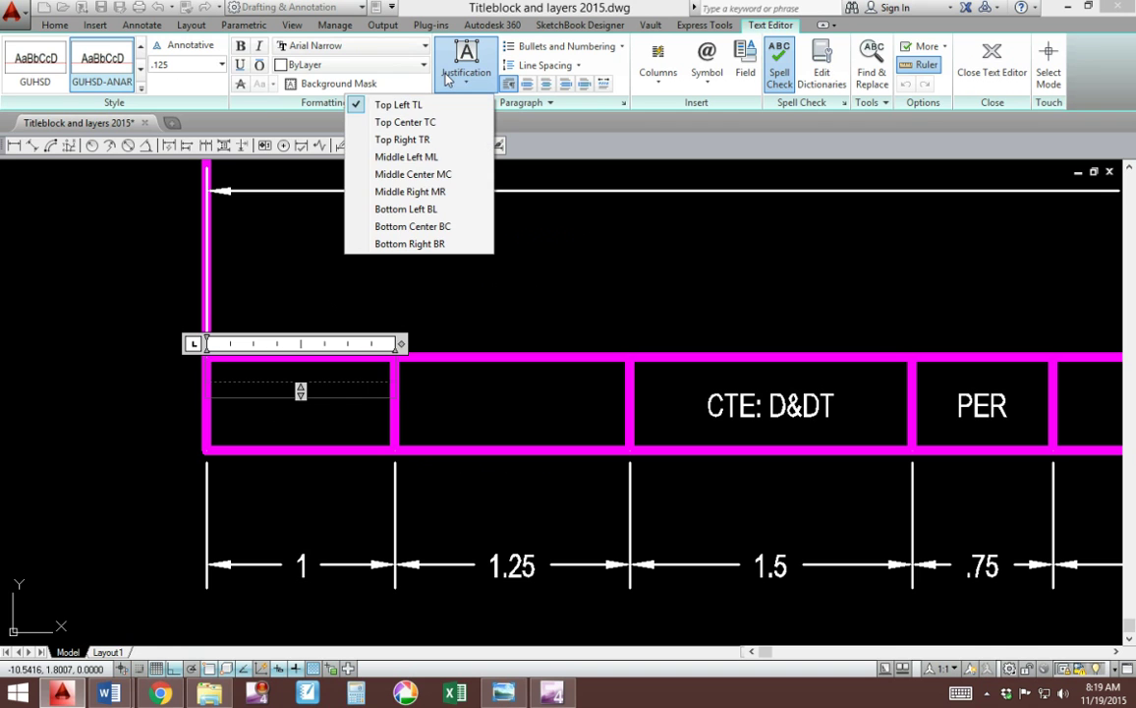
click(436, 175)
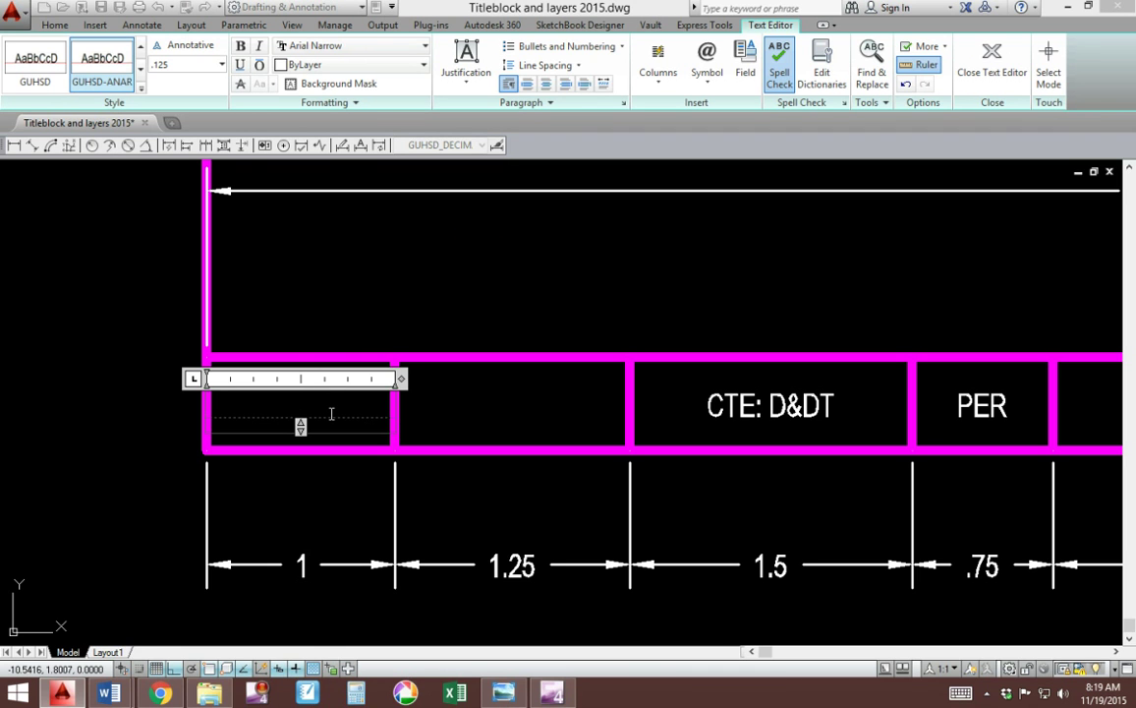
text(date)
key(BackSpace)
key(BackSpace)
key(BackSpace)
key(BackSpace)
text(DATE)
click(992, 59)
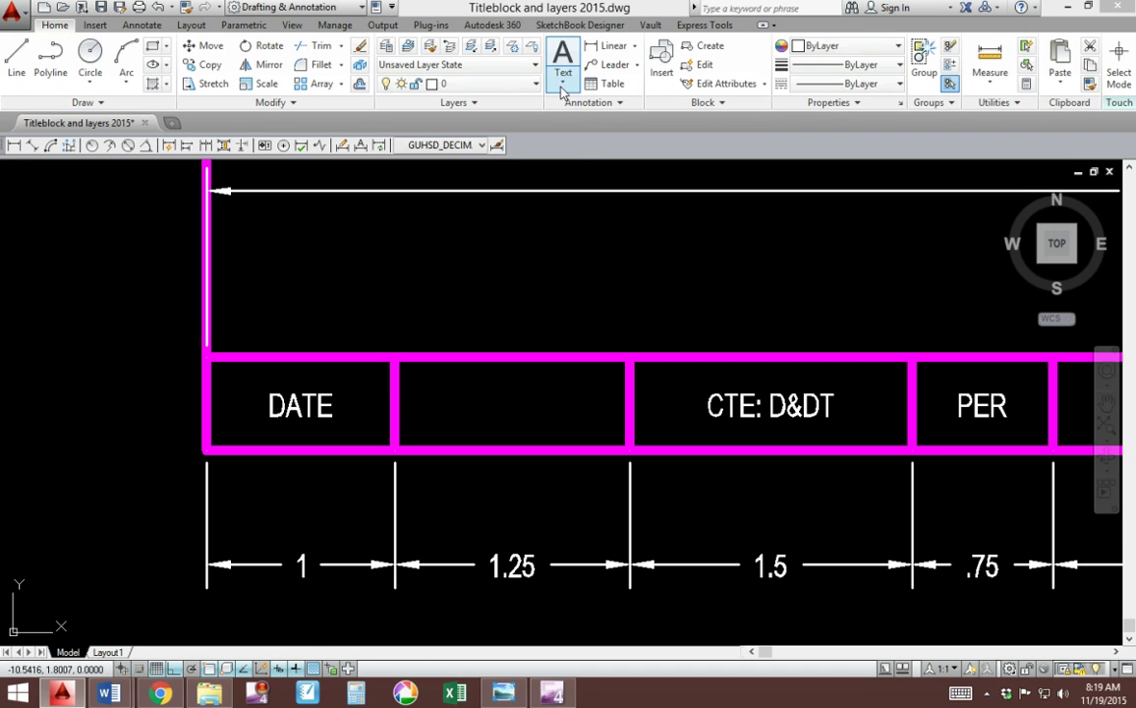
Add a Middle Center multiline SCHOOL label at .125 height in the second title-block cell.
click(564, 86)
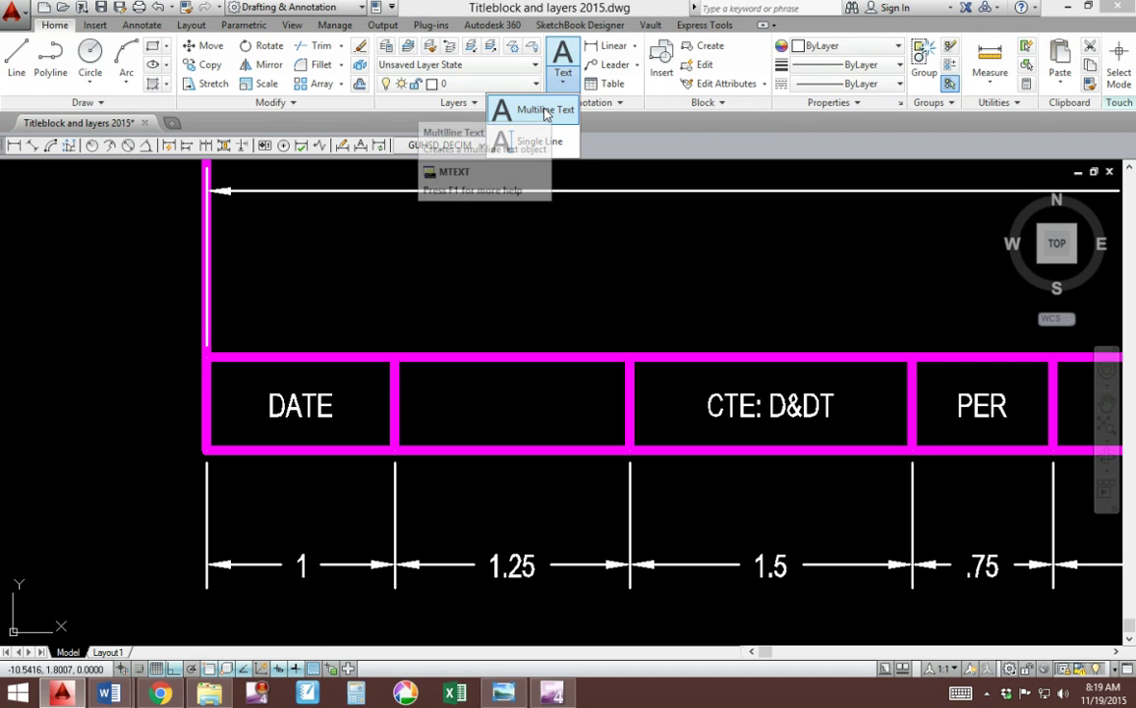
click(544, 109)
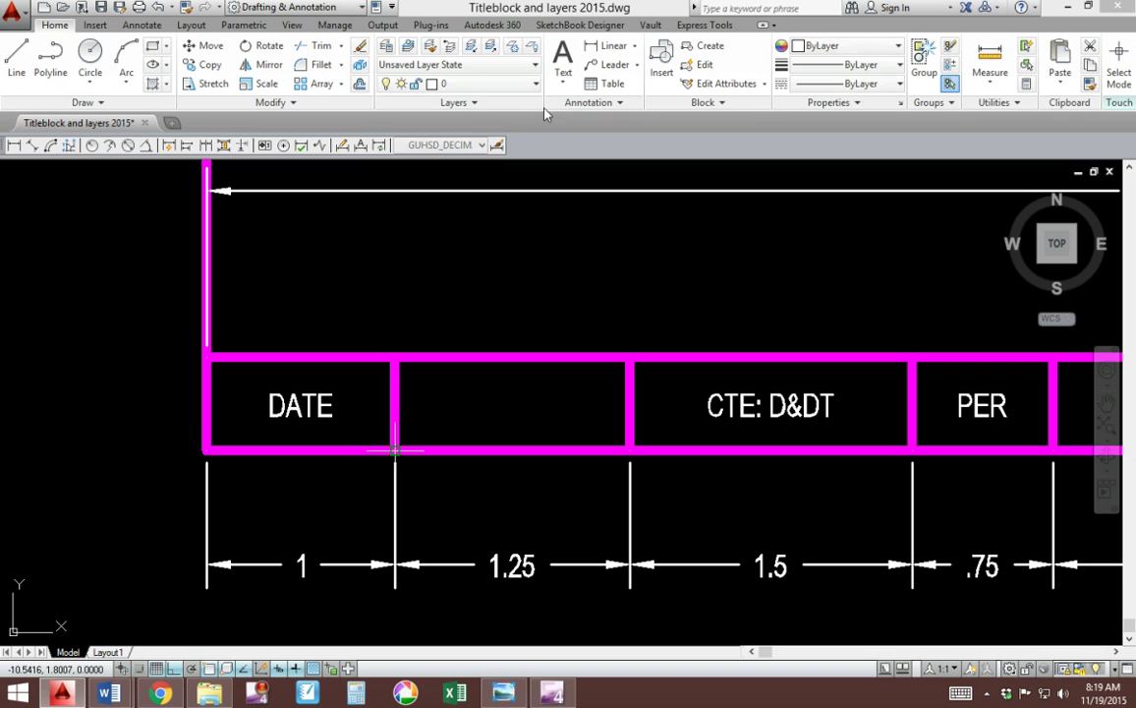
click(394, 359)
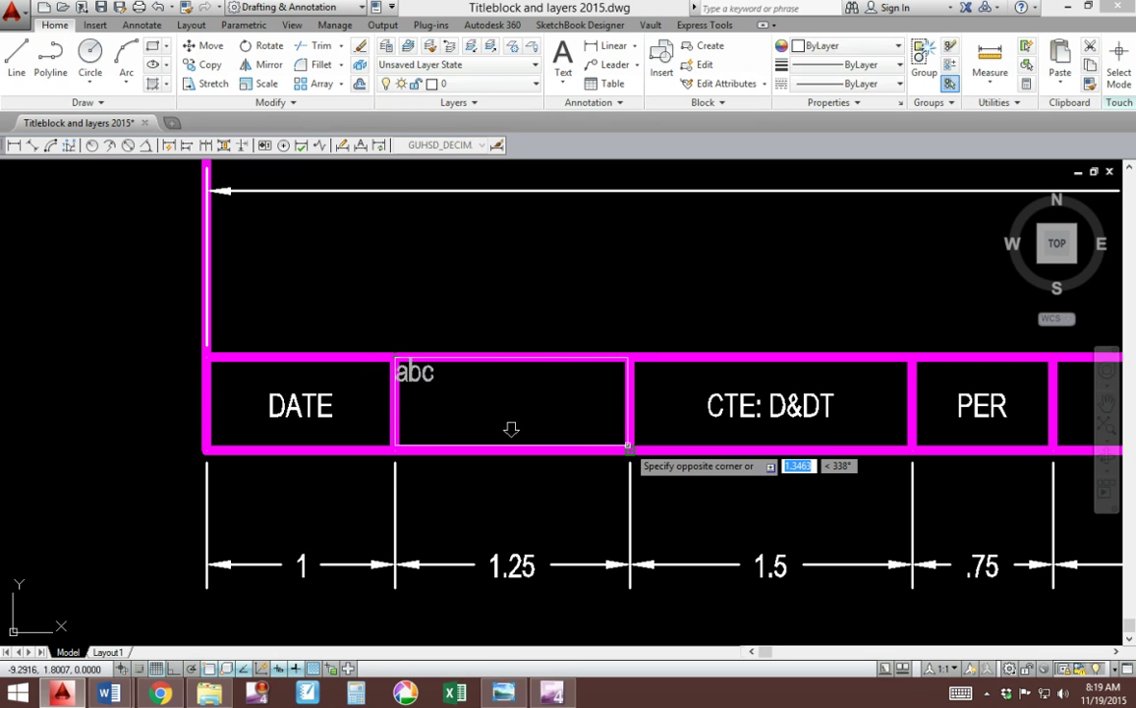
click(623, 446)
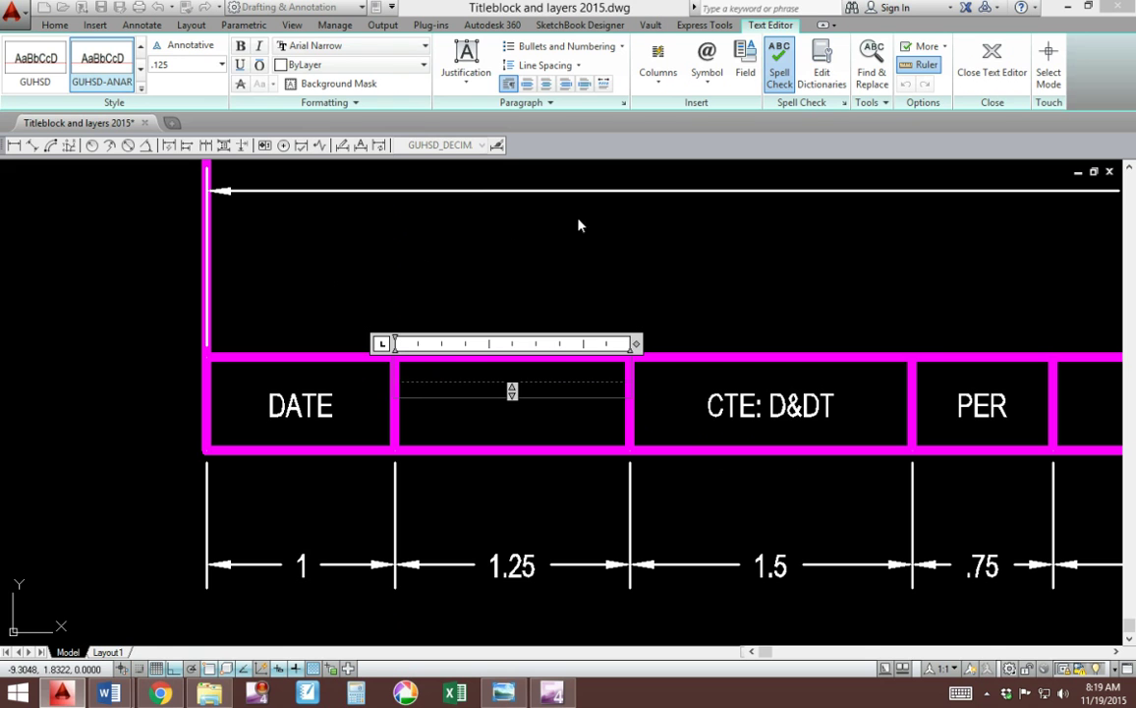
click(466, 61)
click(443, 174)
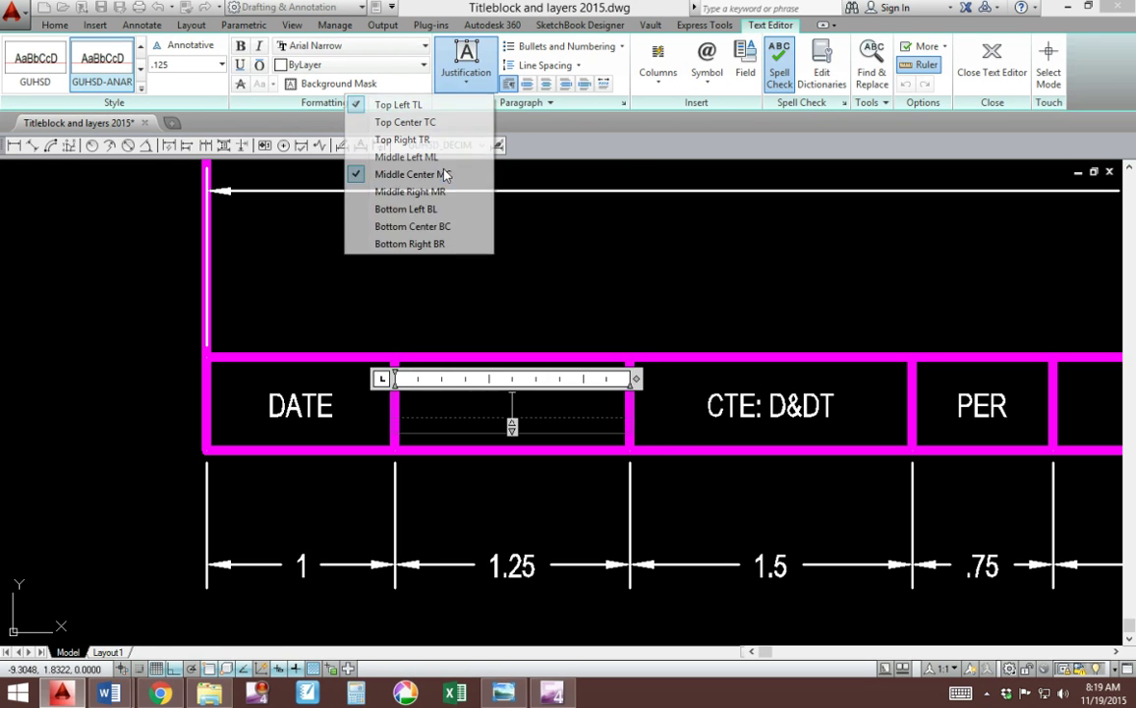
click(222, 65)
click(179, 64)
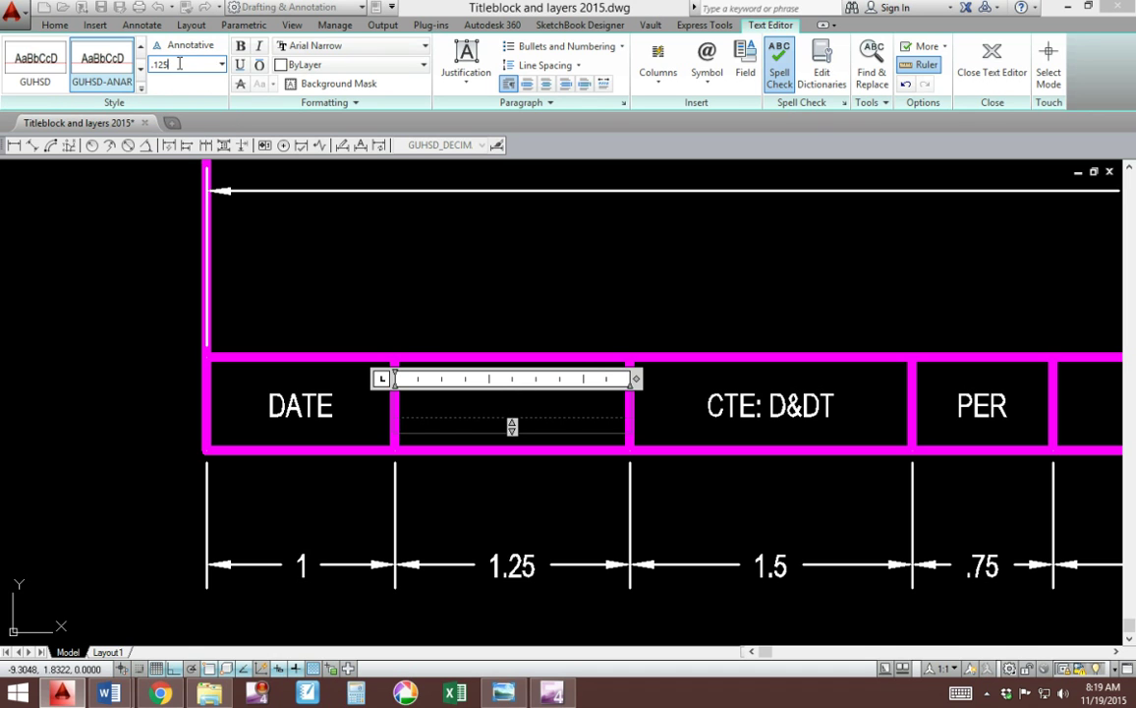
click(539, 408)
text(SCHOOL)
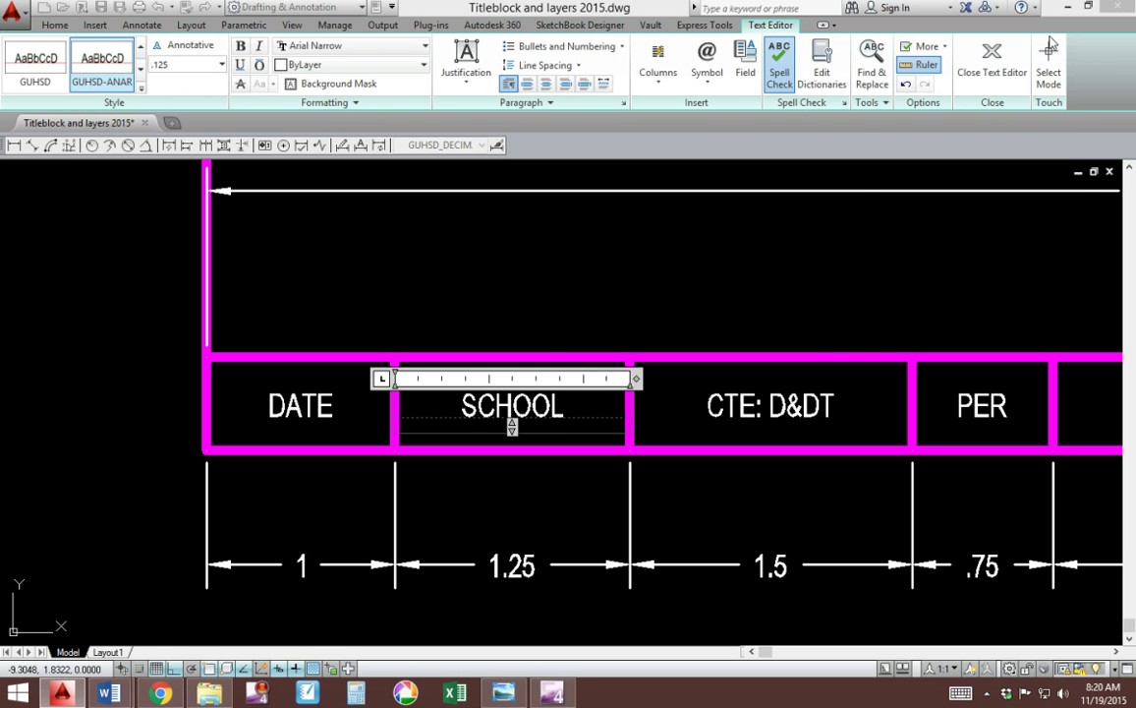
click(1000, 388)
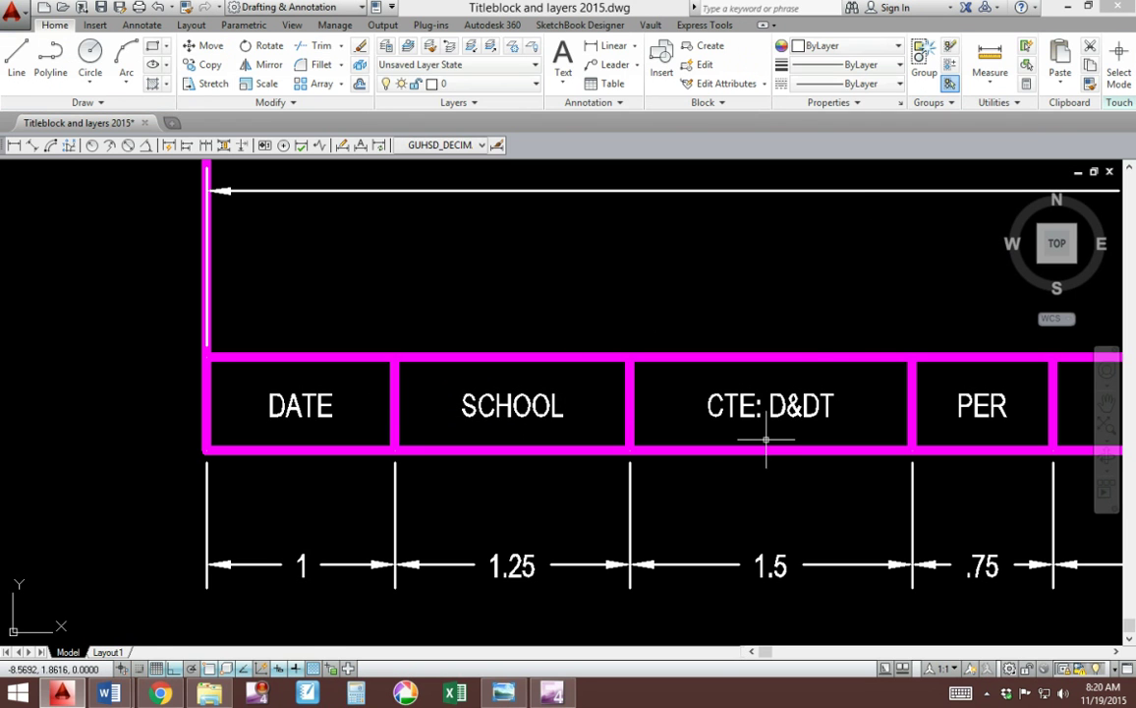
Zoom into the DATE cell and replace the DATE text with 11/20/2015.
mouse_move(766, 440)
middle_down()
mouse_move(183, 447)
mouse_move(376, 426)
middle_up()
scroll(504, 429, down, 2)
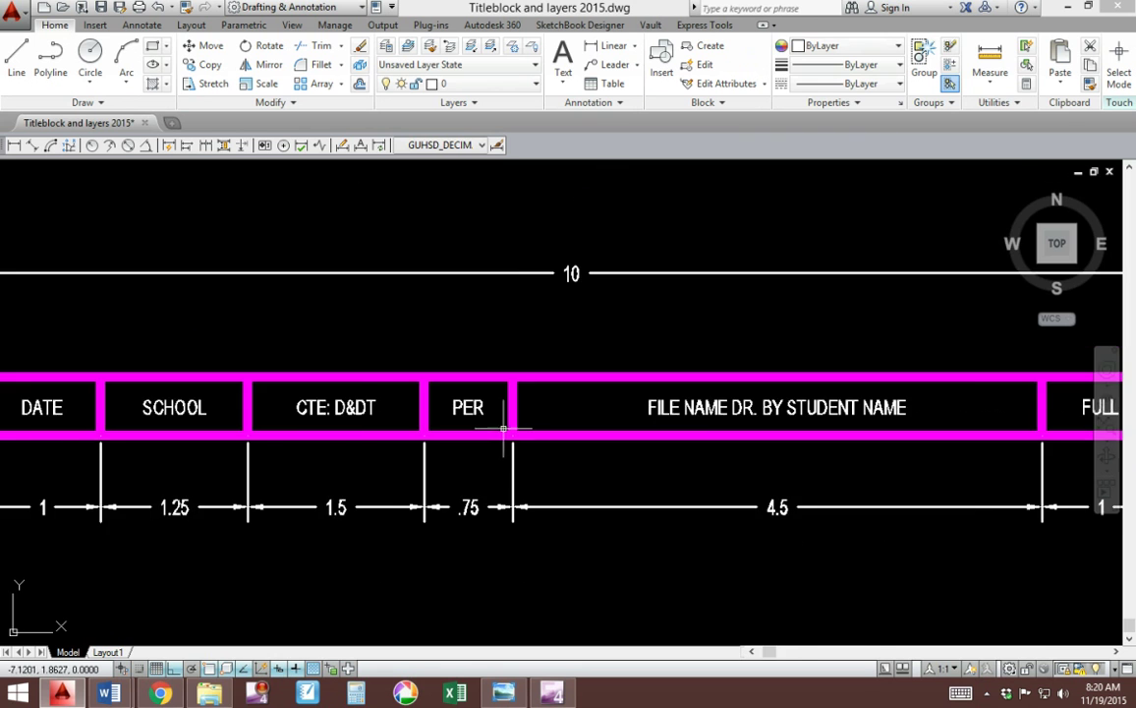
middle_drag(504, 429, 361, 428)
scroll(432, 425, down, 2)
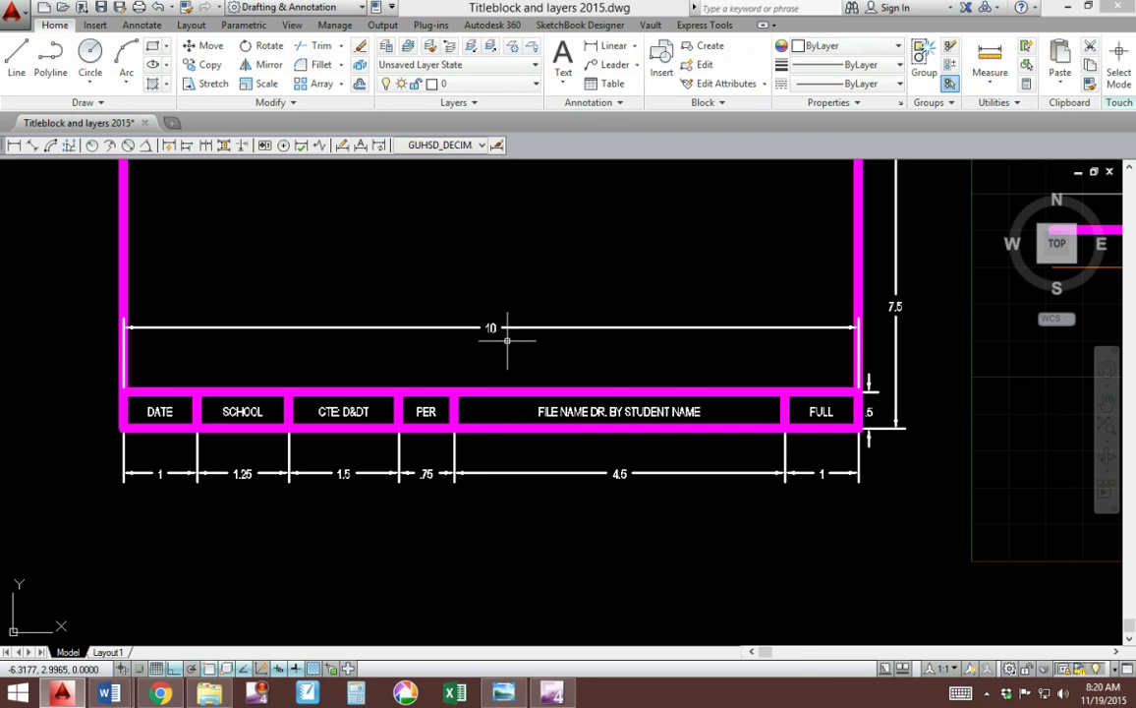
mouse_move(271, 371)
middle_down()
mouse_move(515, 368)
mouse_move(211, 469)
middle_up()
scroll(386, 385, up, 6)
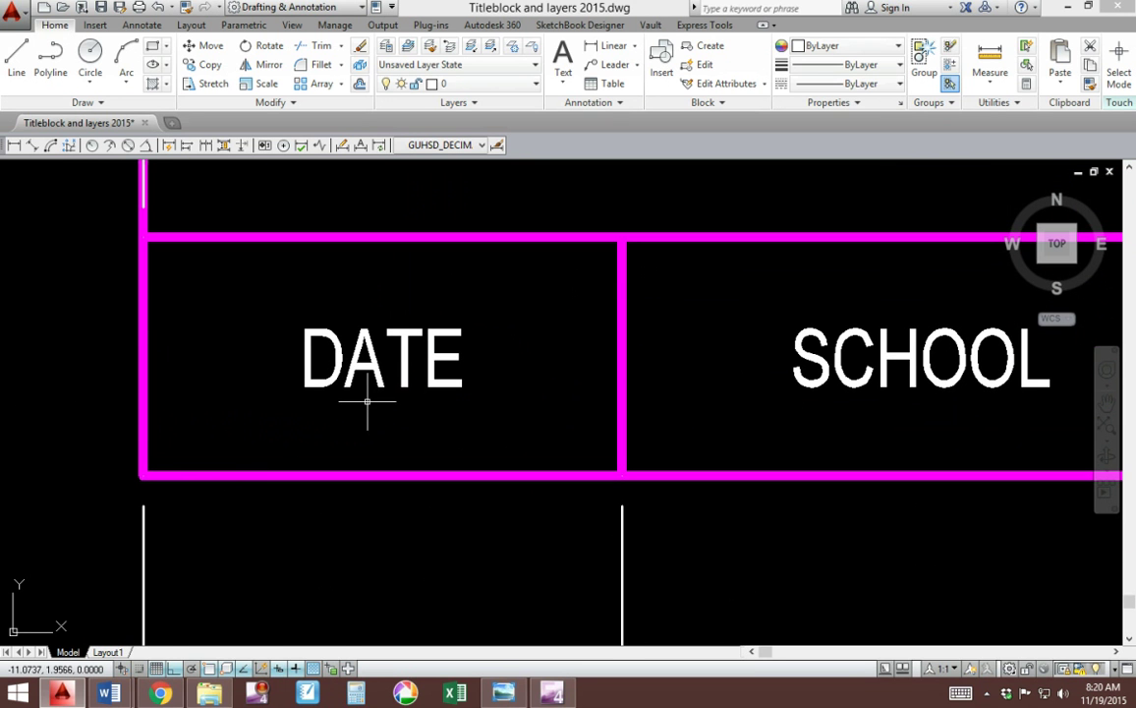
click(405, 360)
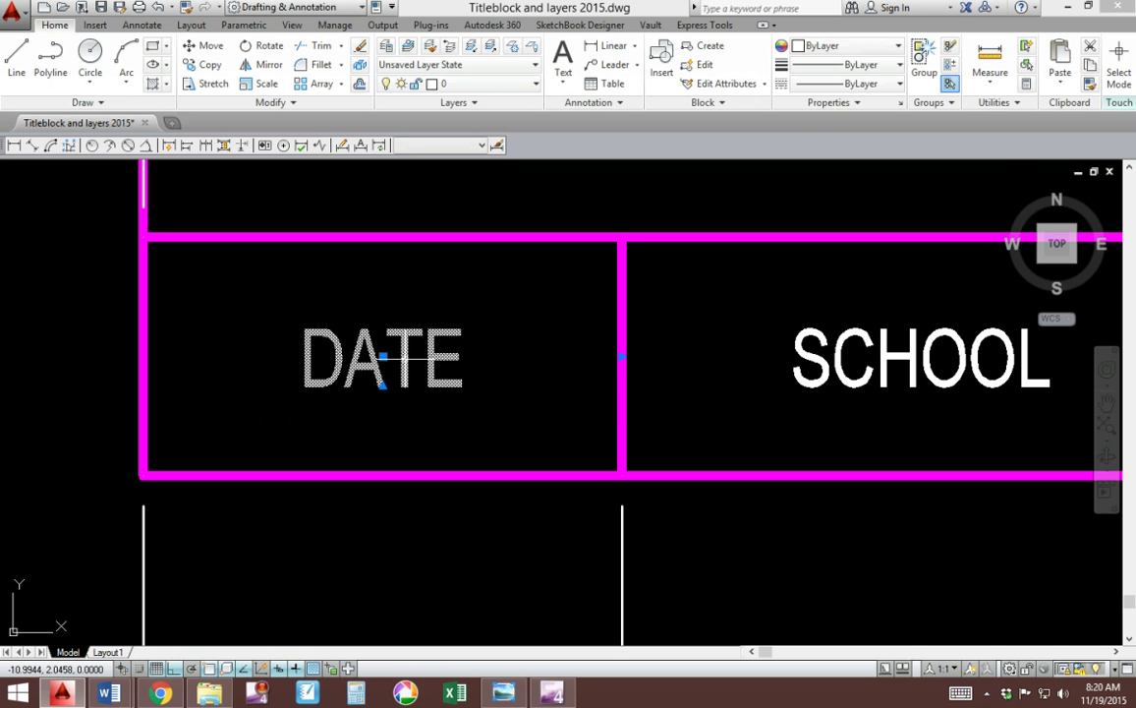
double_click(381, 364)
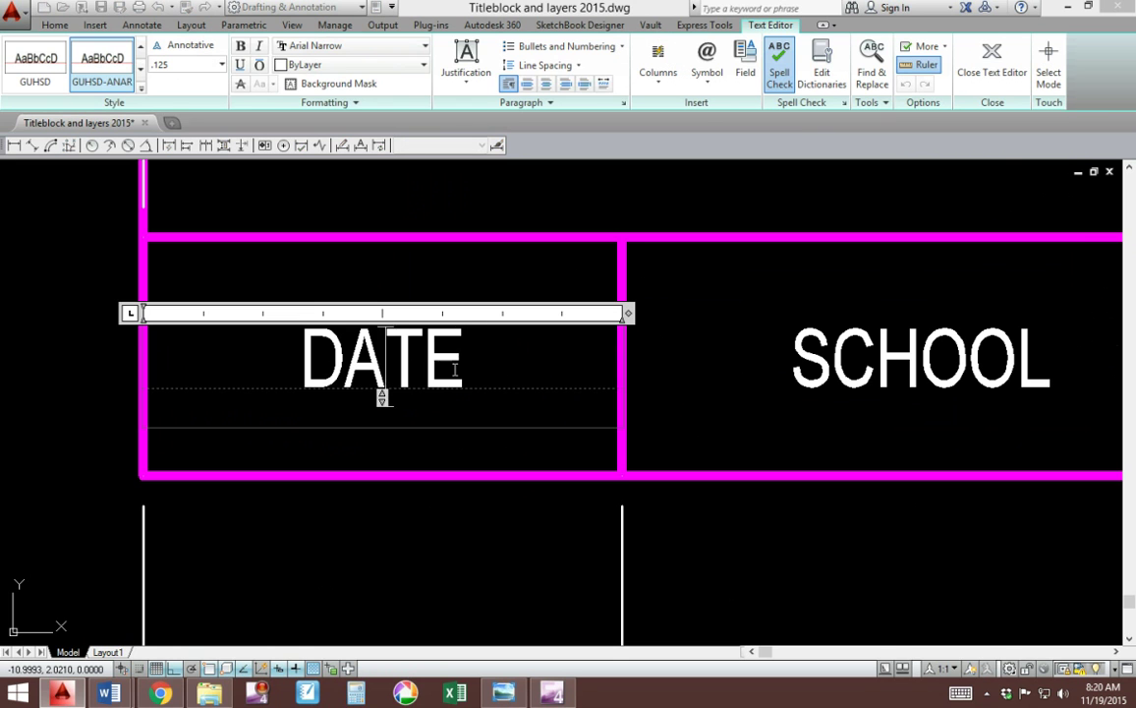
drag(455, 370, 311, 376)
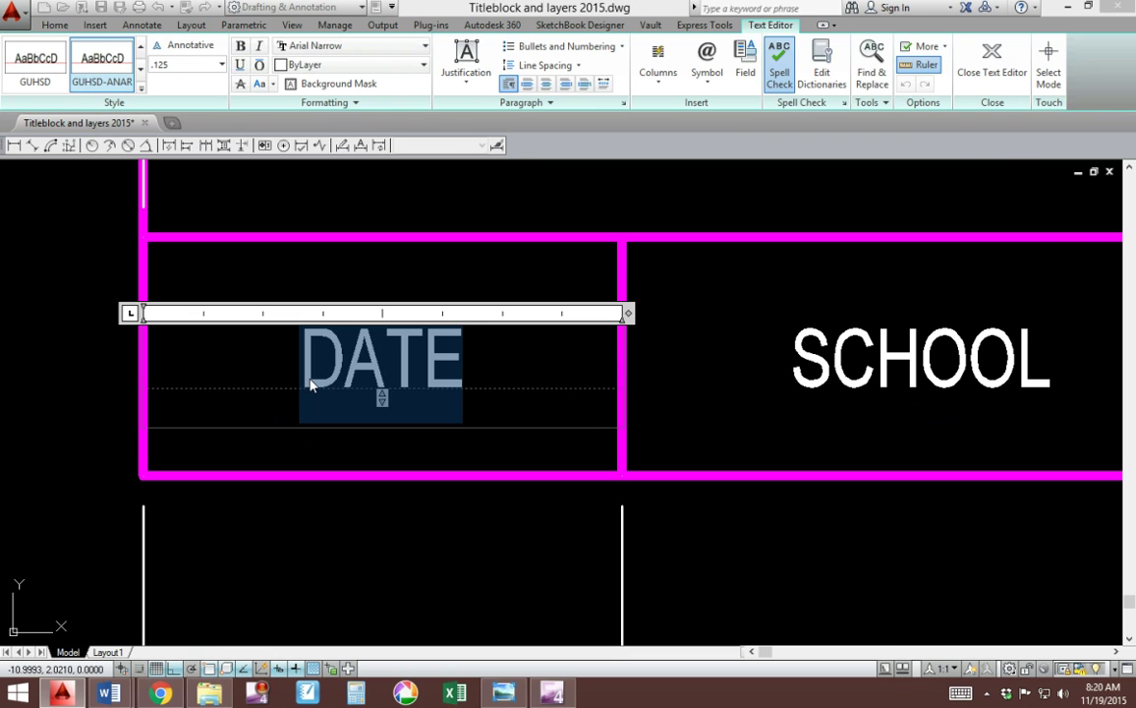
text(11/20)
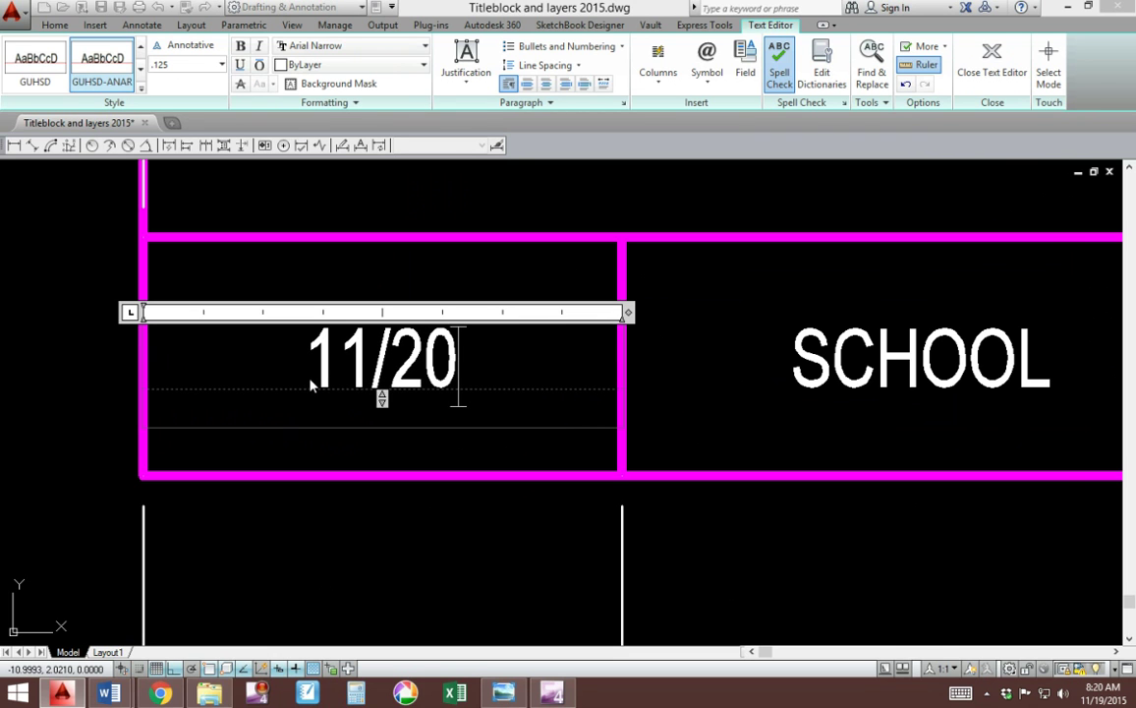
text(/201)
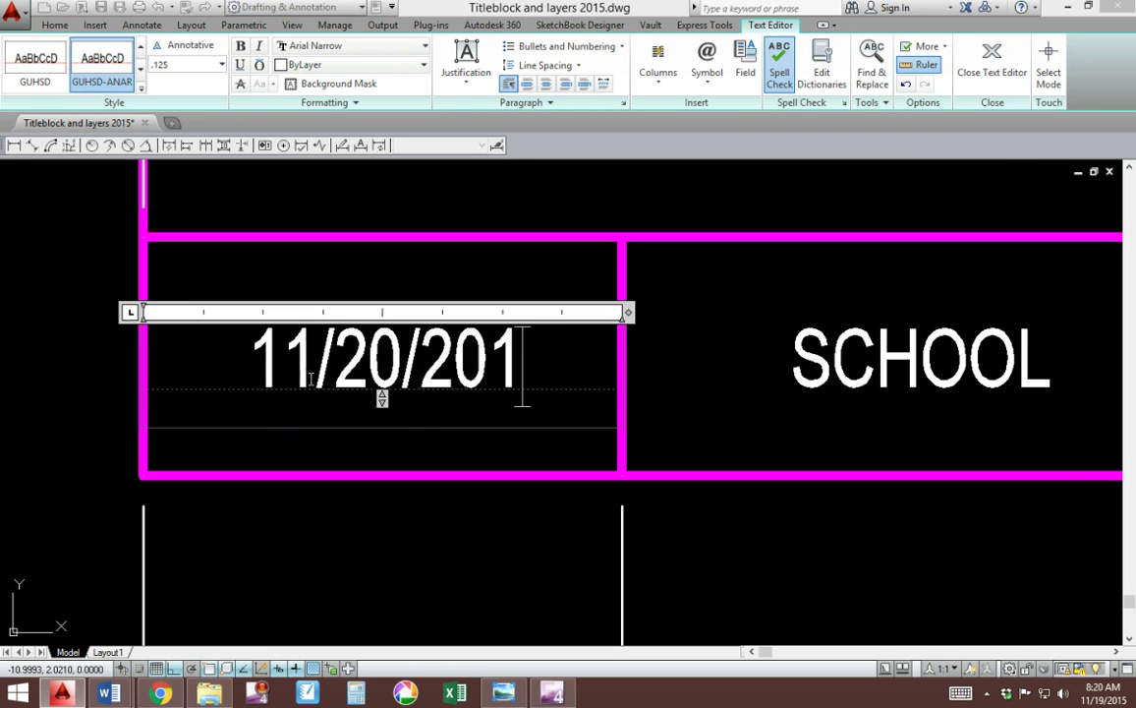
text(5)
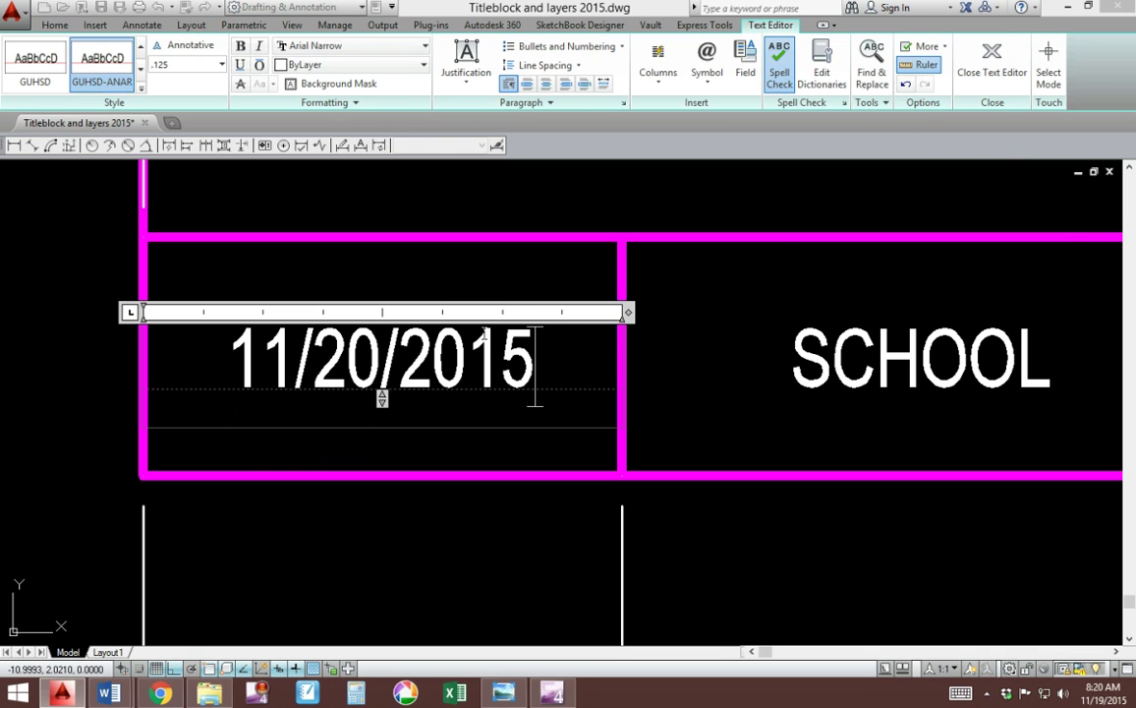
Stack 11/20 as a fraction, then unstack it back to inline 11/20/2015.
drag(381, 362, 229, 362)
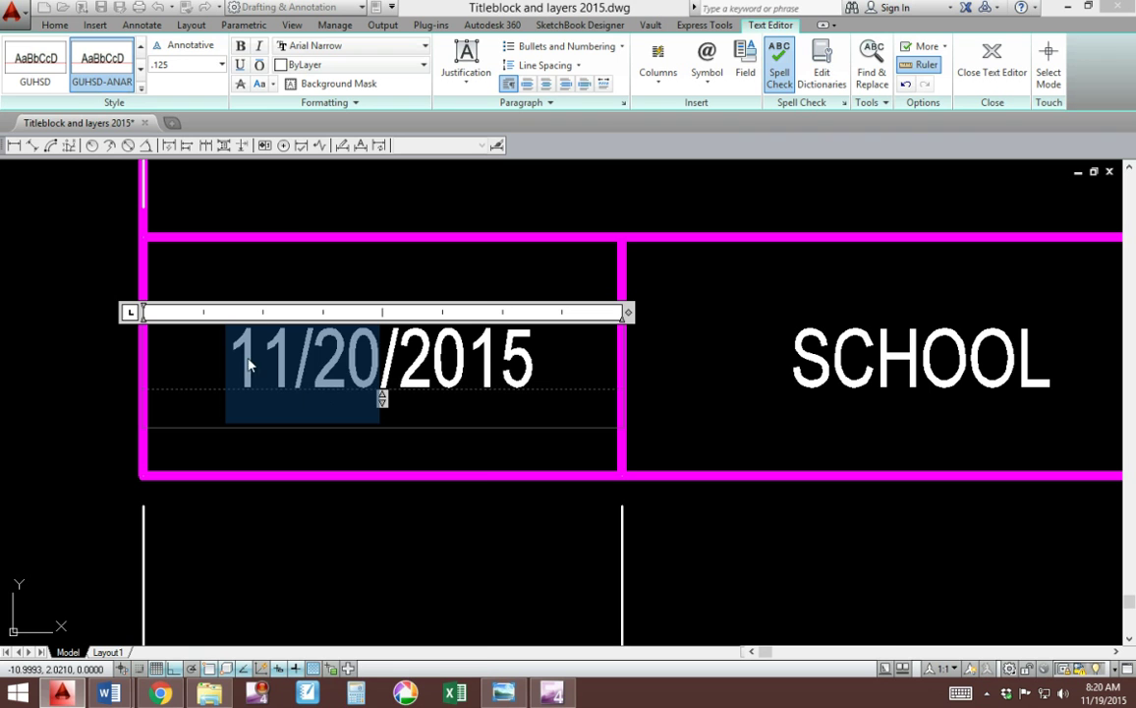
right_click(302, 364)
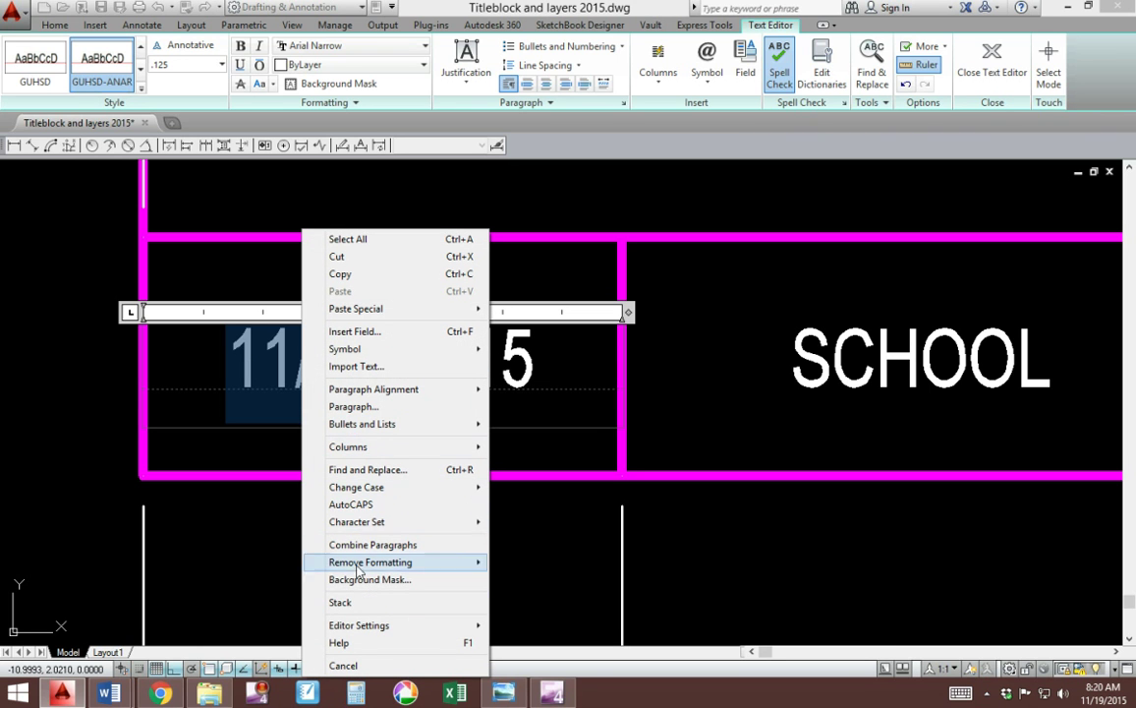
click(341, 602)
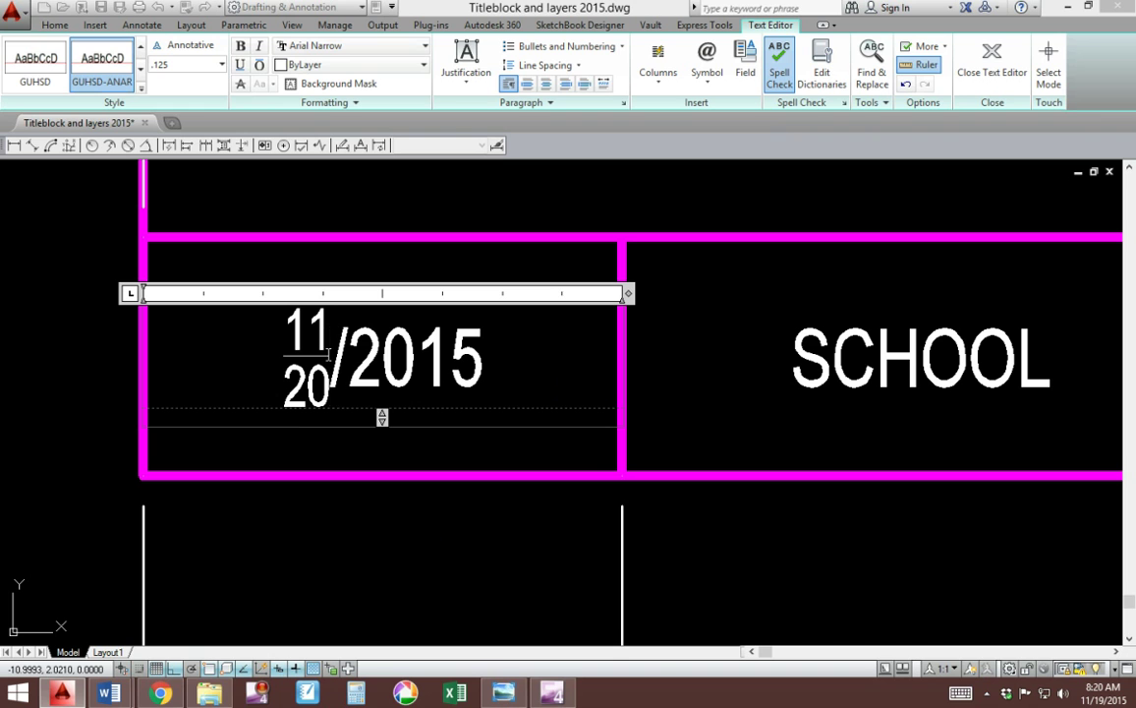
double_click(328, 355)
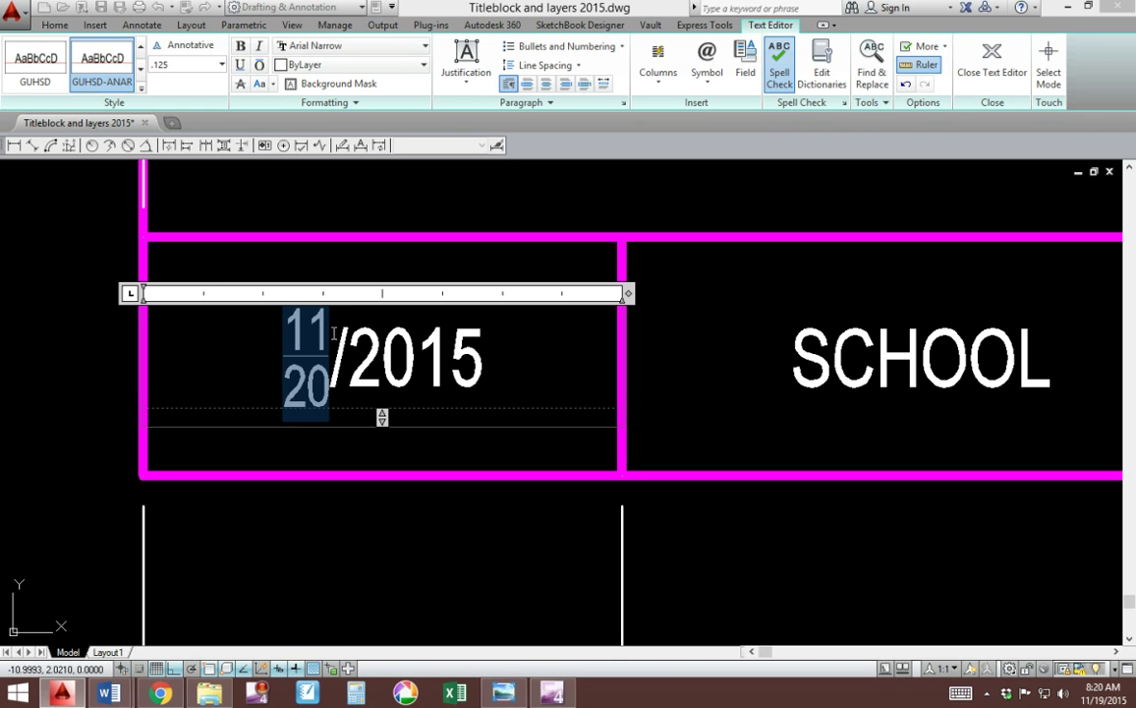
click(335, 350)
drag(332, 341, 276, 350)
right_click(308, 361)
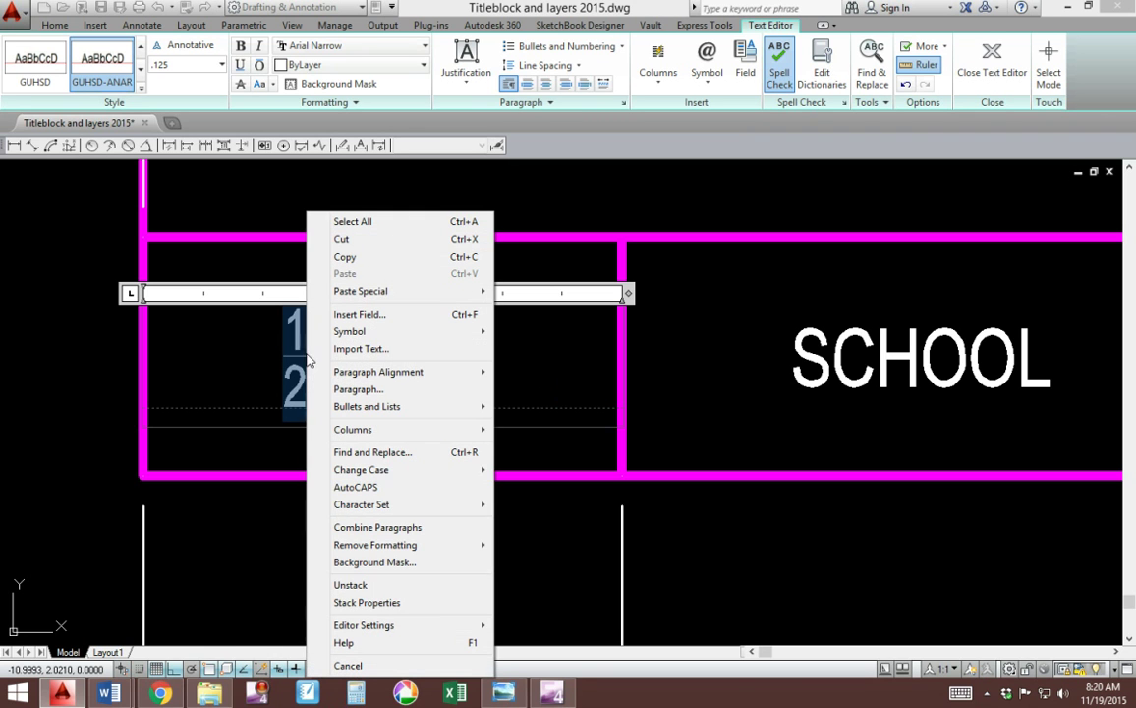
click(356, 585)
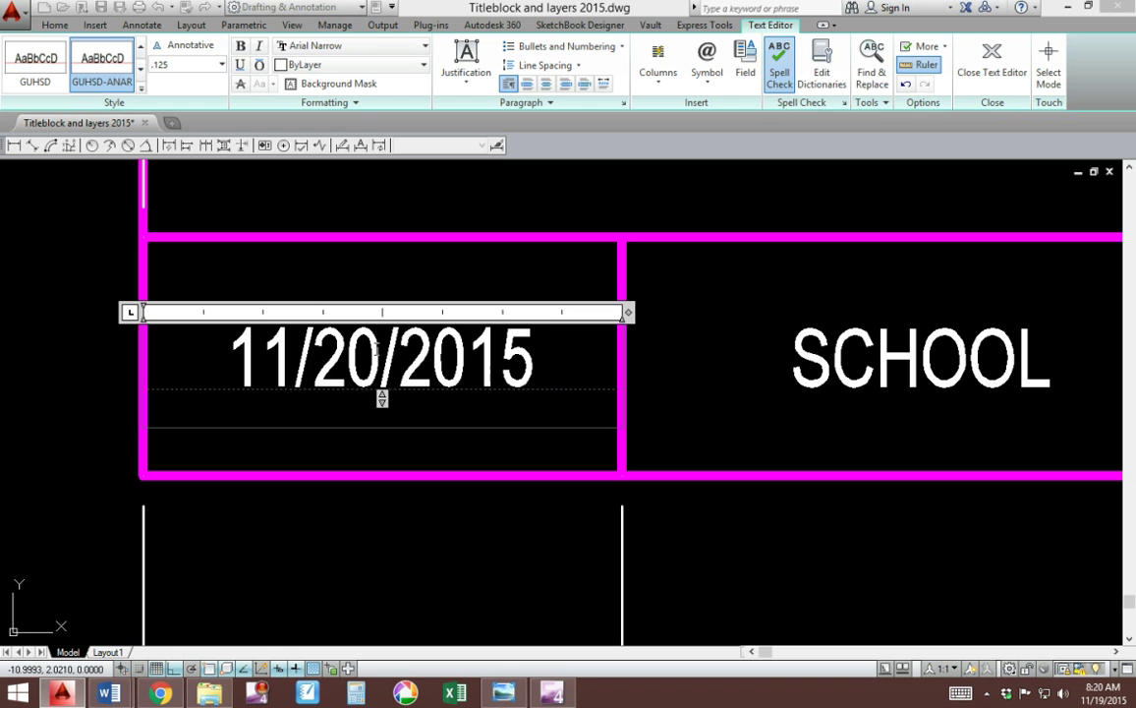
Stack and unstack 11/20 once more, leaving the date inline, then close the editor and zoom out.
drag(376, 350, 226, 354)
right_click(276, 345)
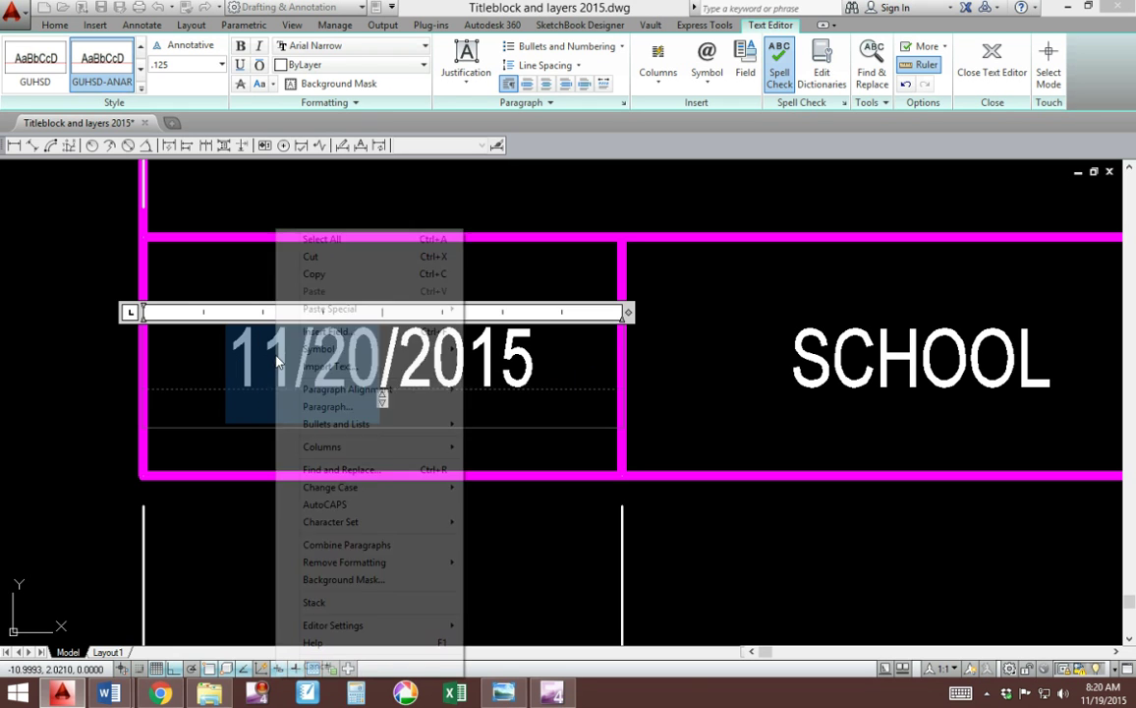
click(345, 603)
drag(327, 346, 267, 350)
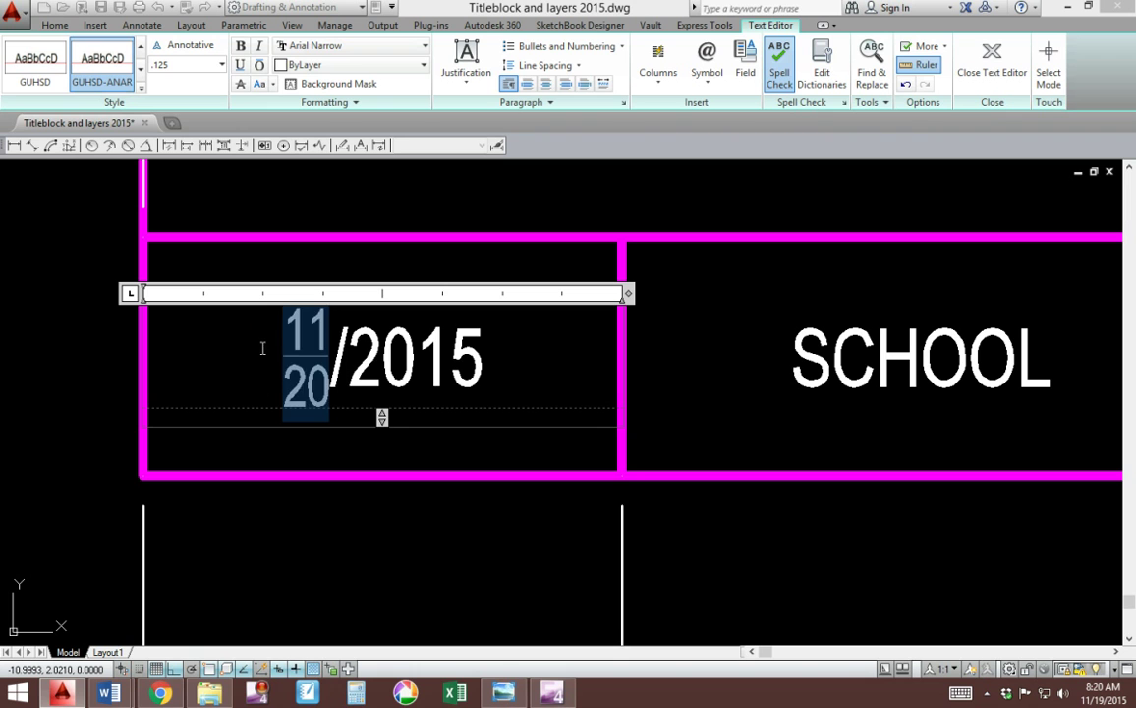
right_click(294, 355)
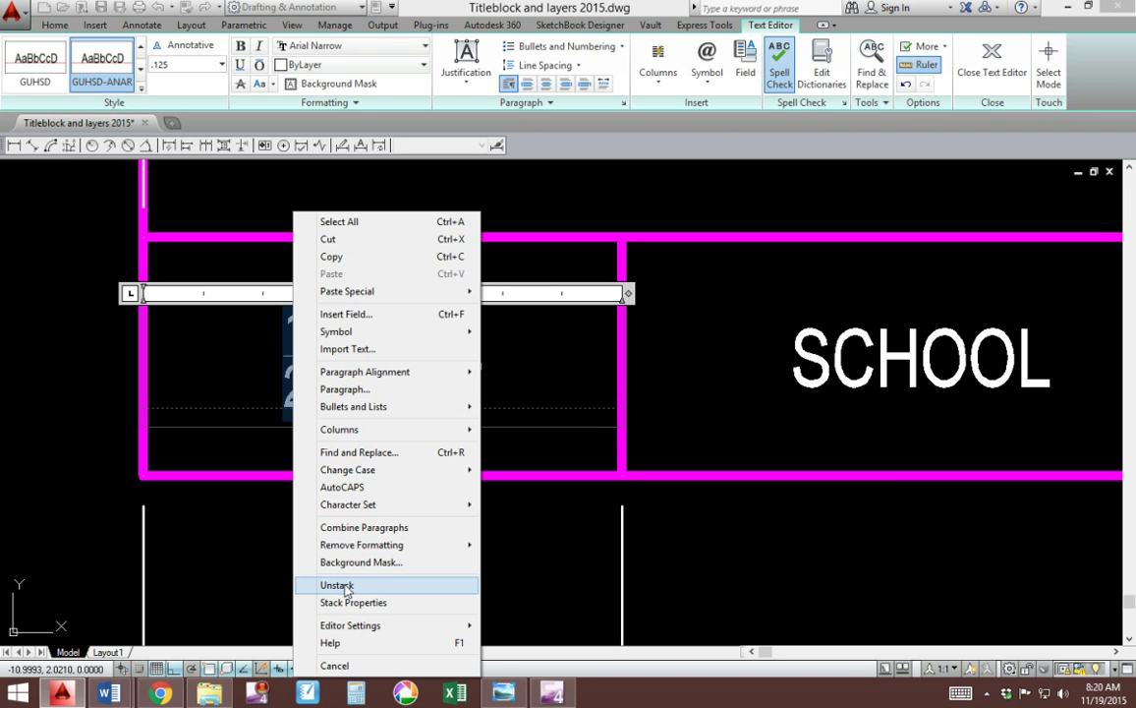
click(344, 586)
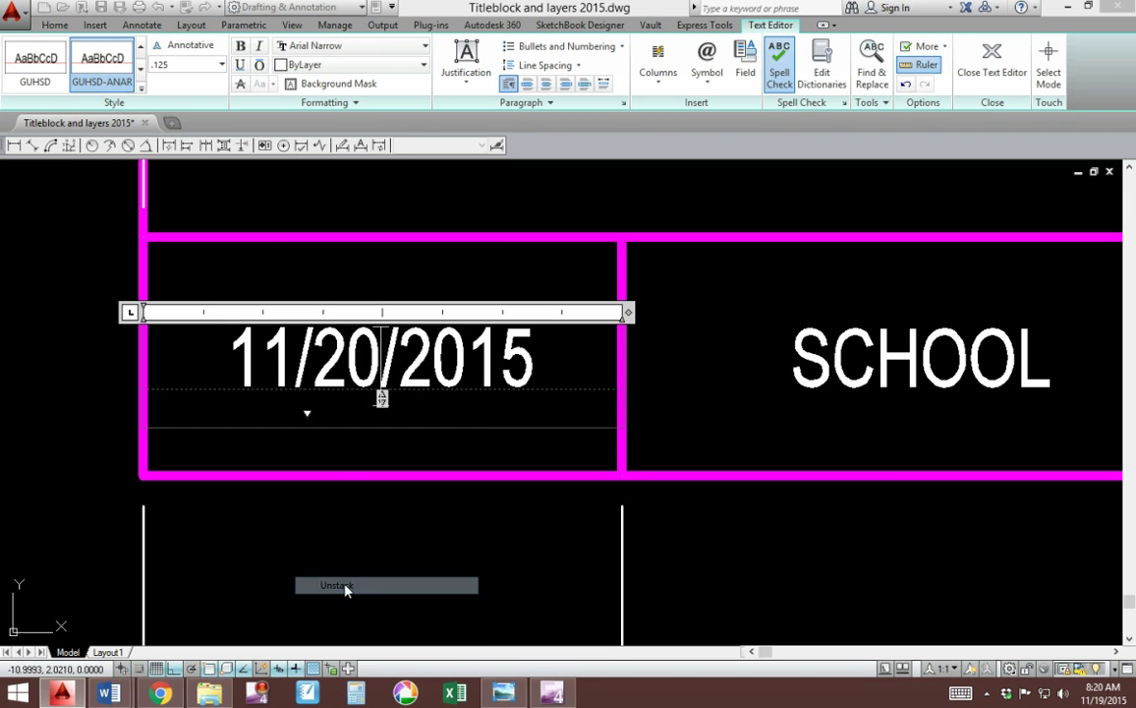
click(753, 337)
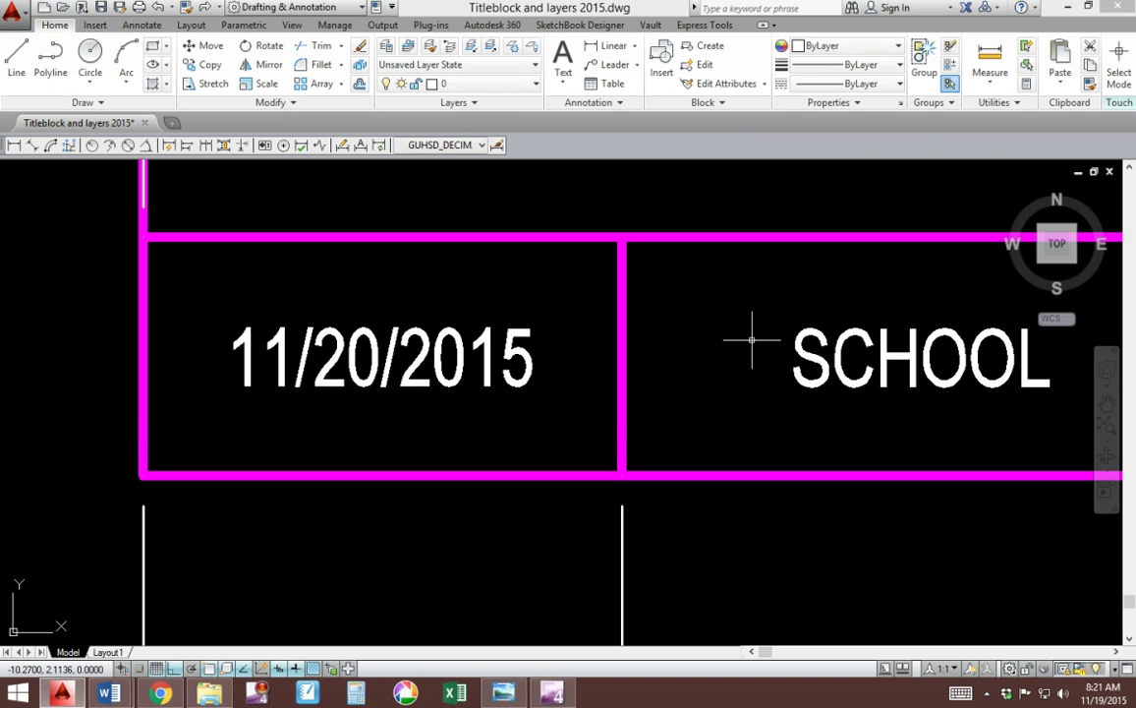
scroll(680, 310, down, 4)
scroll(354, 383, down, 5)
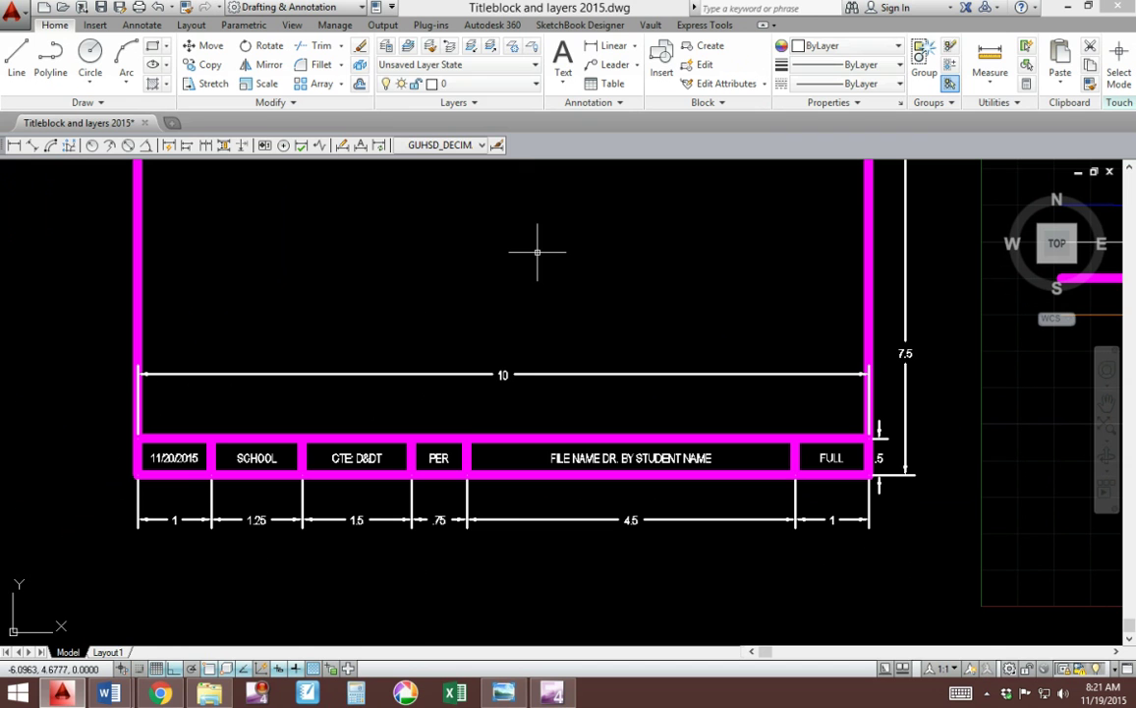
click(388, 50)
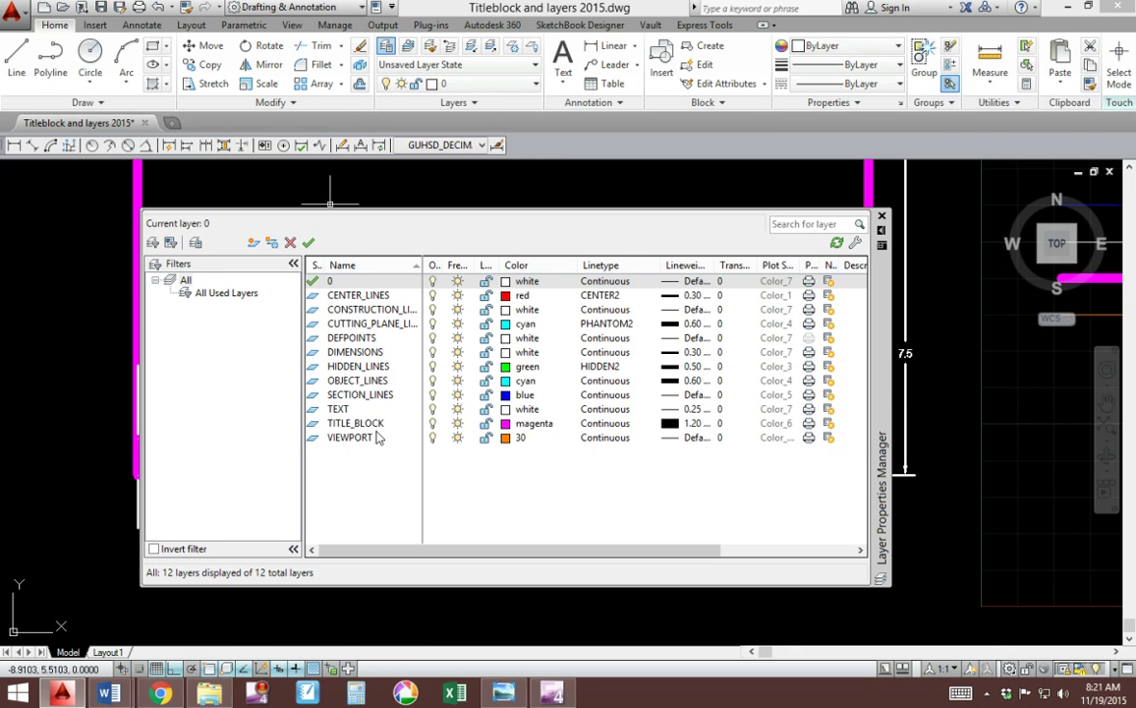
click(356, 443)
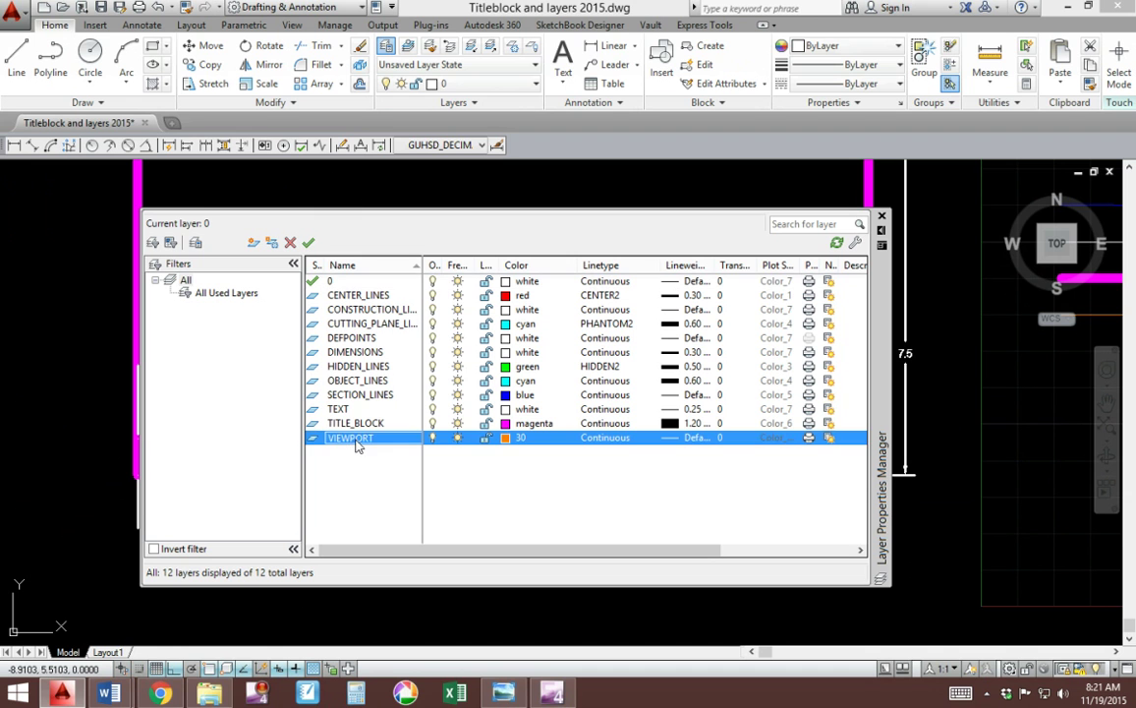
click(507, 439)
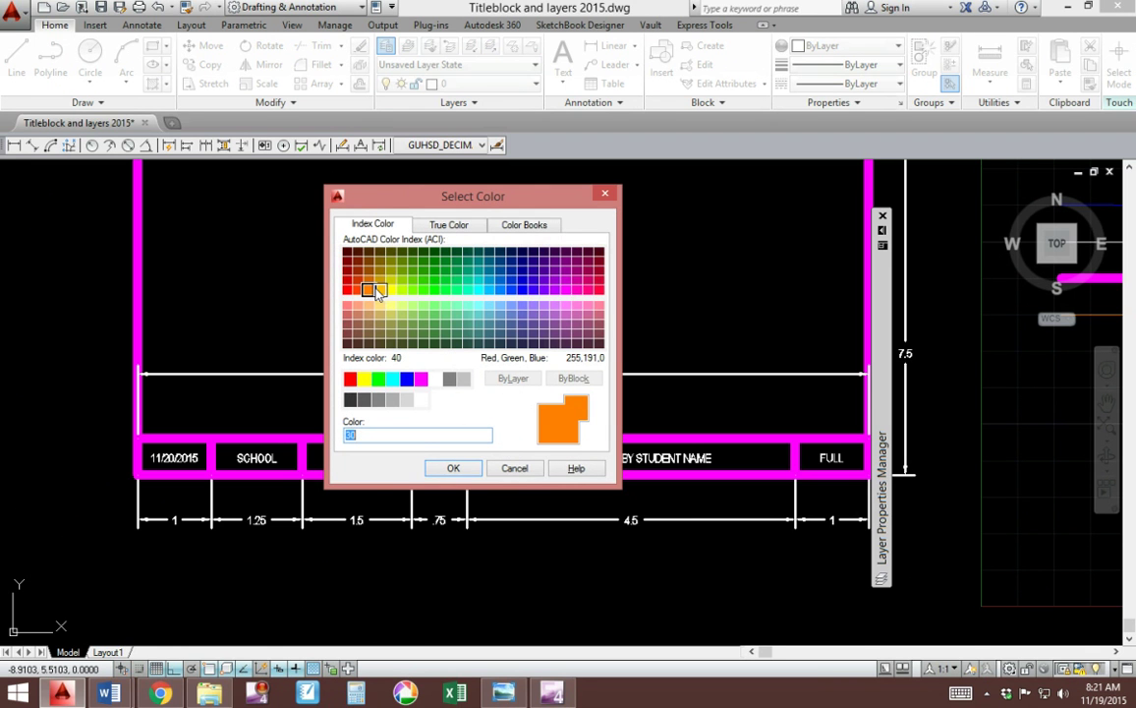
click(365, 294)
click(452, 468)
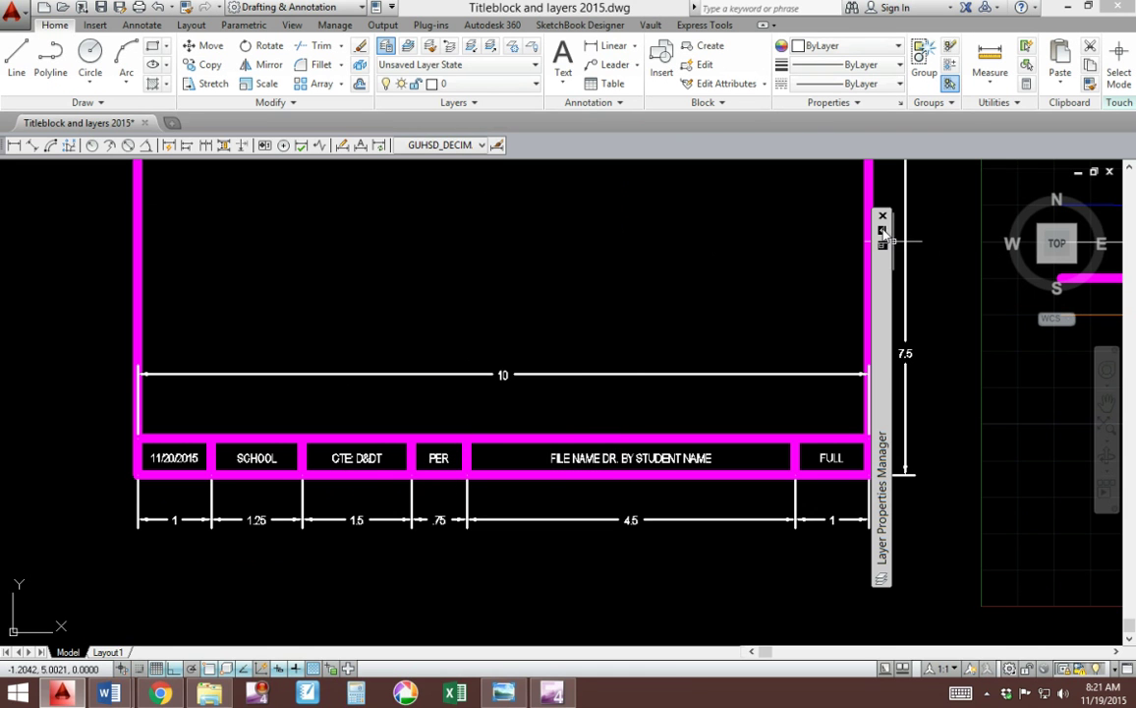
mouse_move(843, 224)
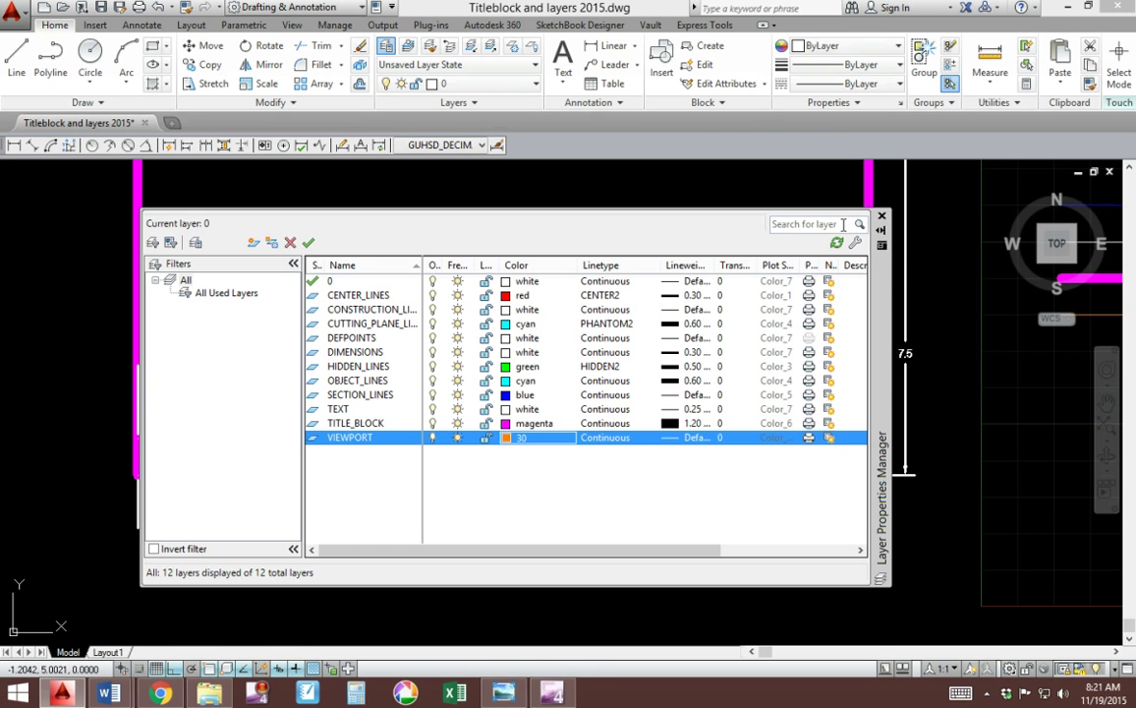
click(374, 296)
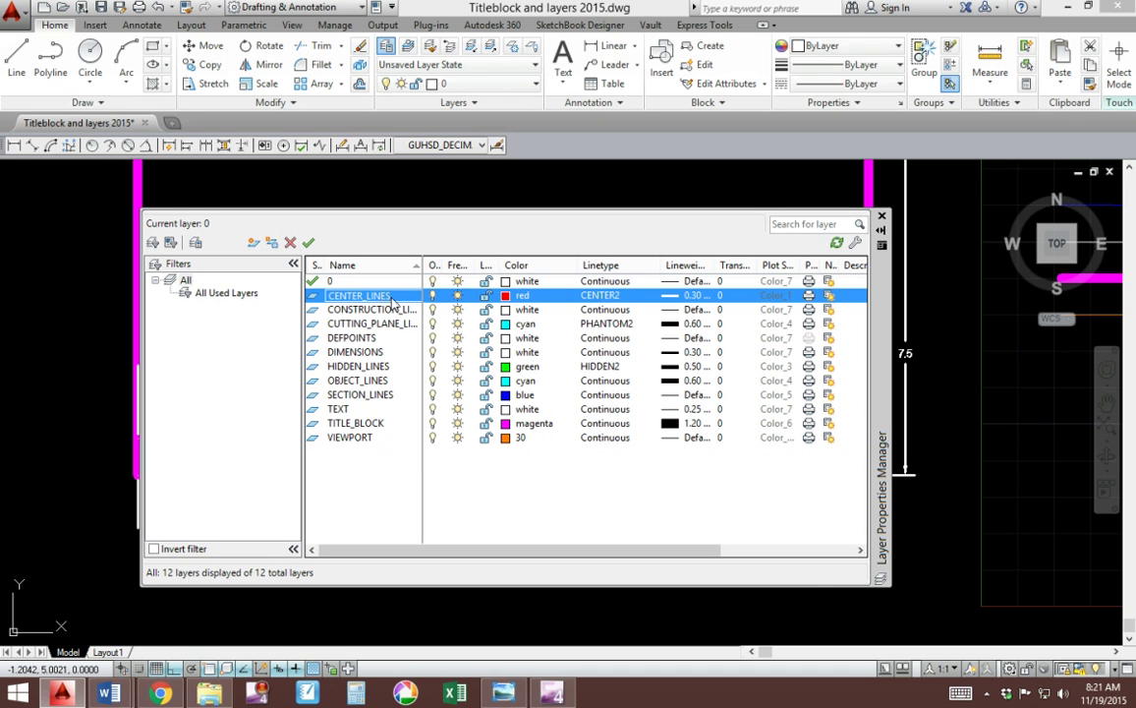
click(398, 311)
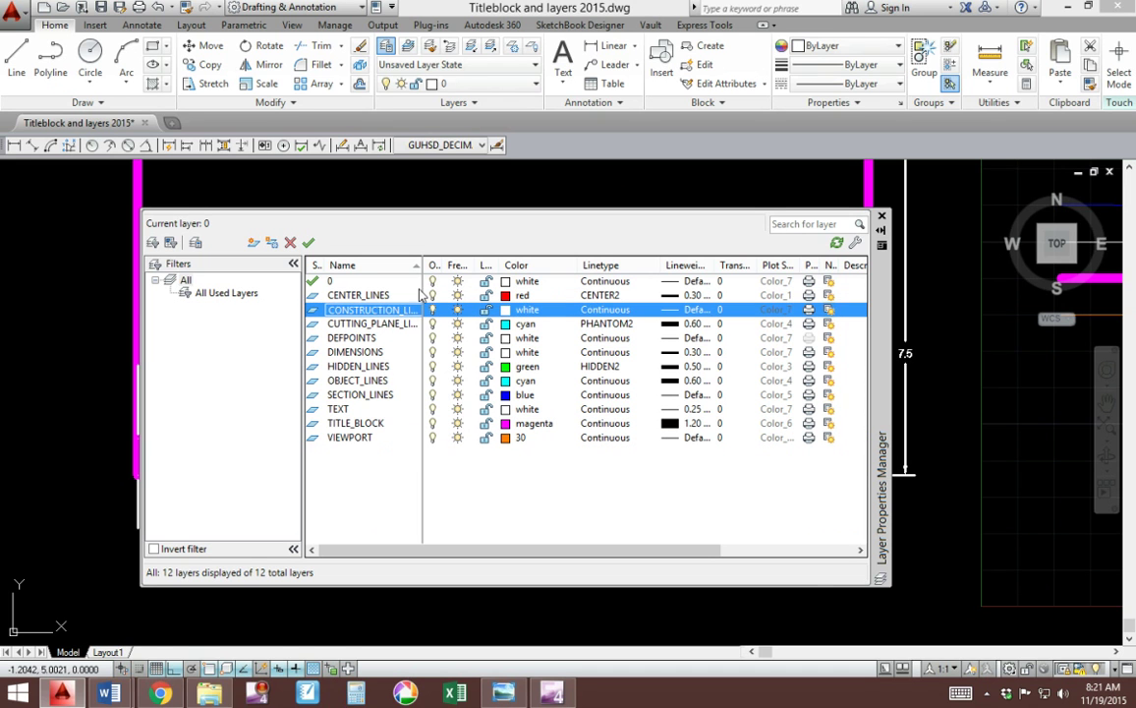
drag(421, 266, 443, 266)
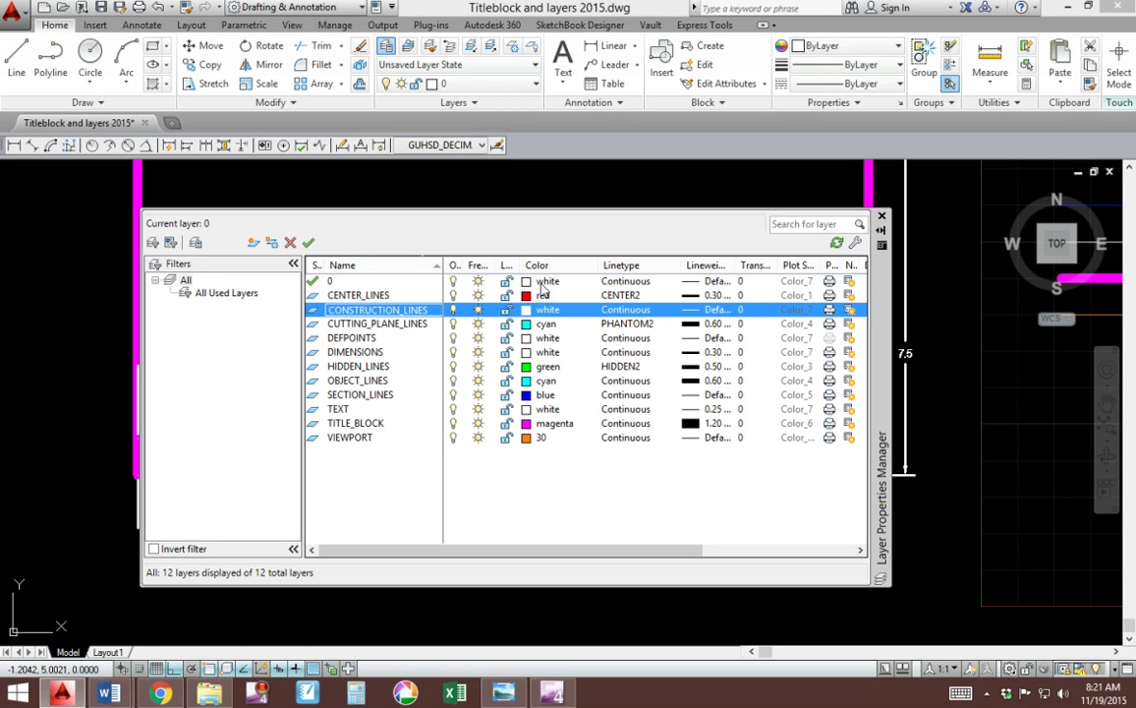
click(382, 353)
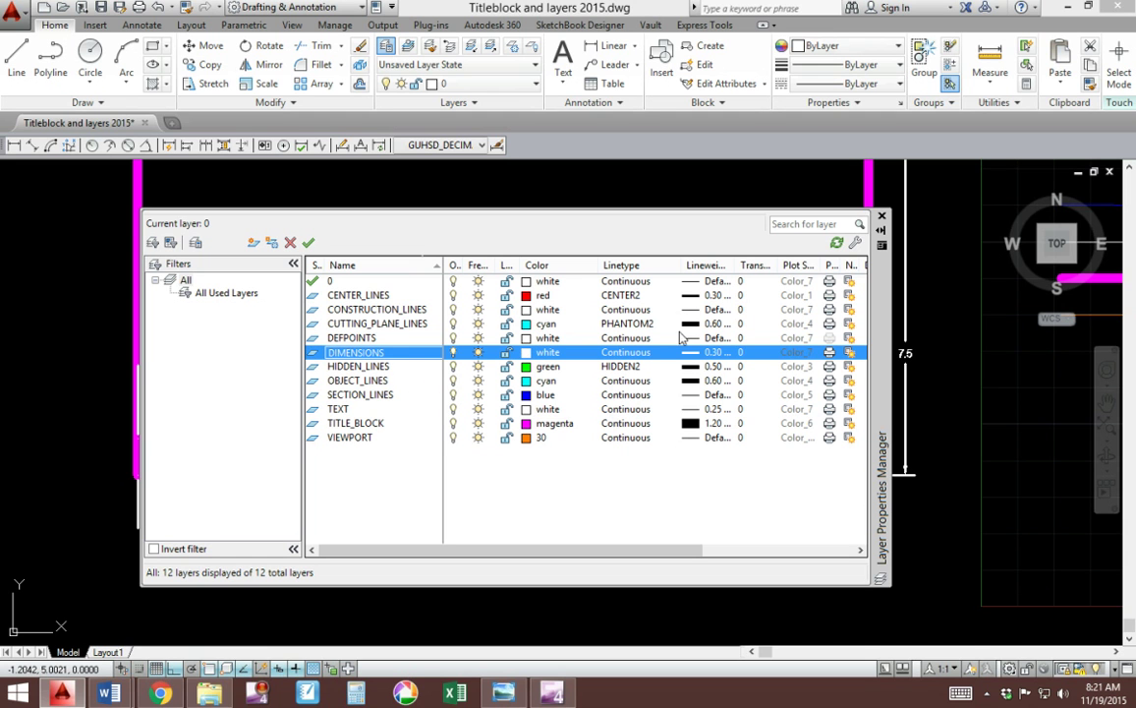
click(702, 425)
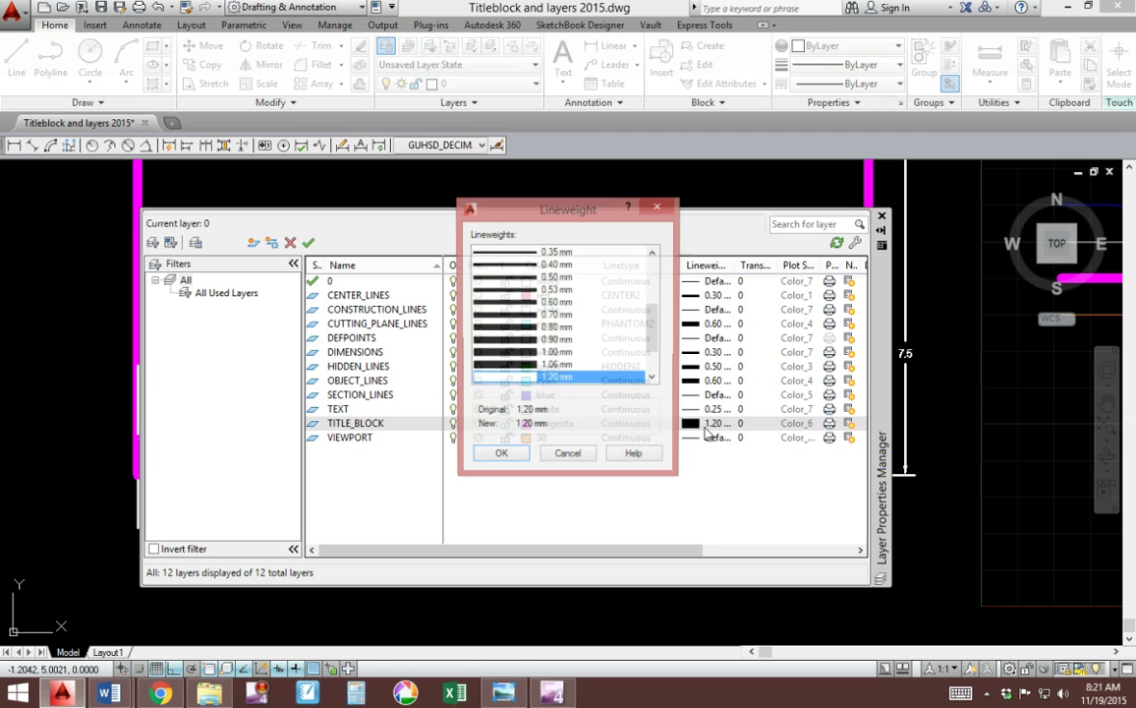
click(579, 459)
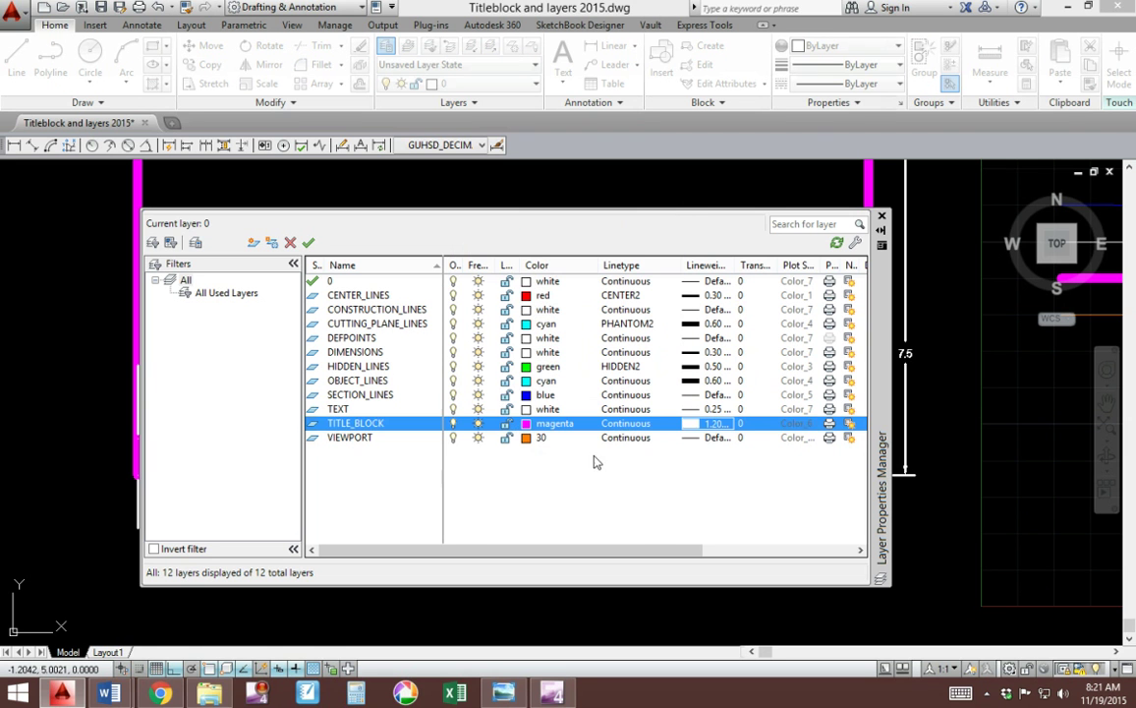
click(691, 411)
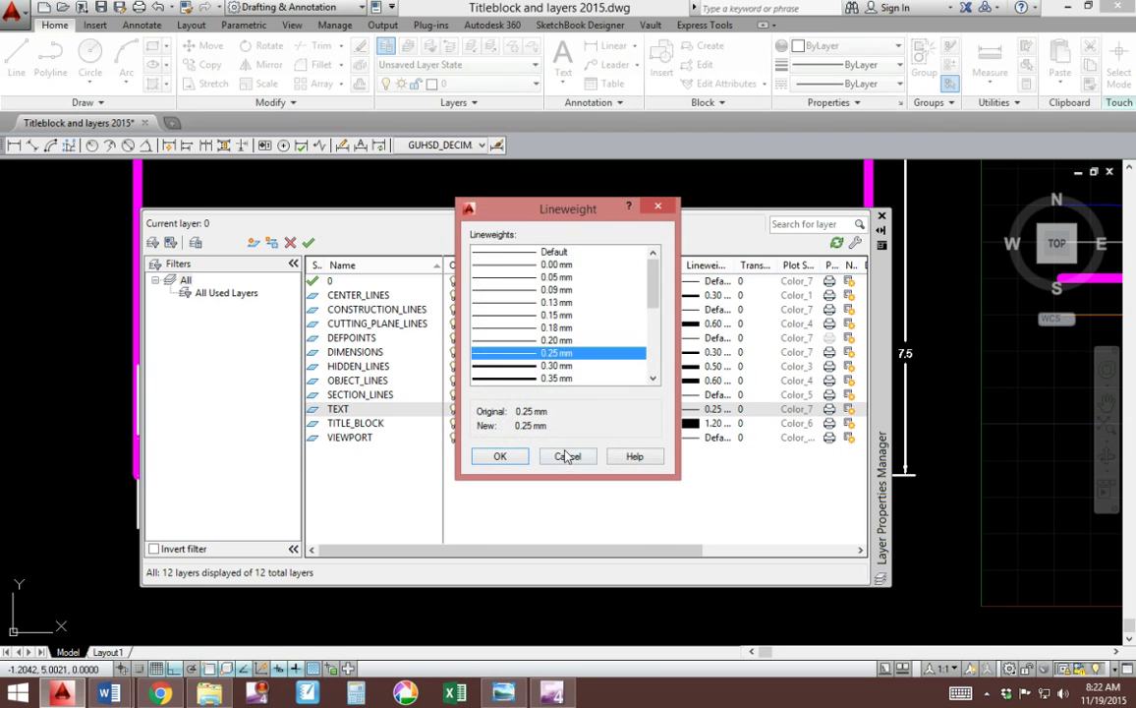
click(572, 455)
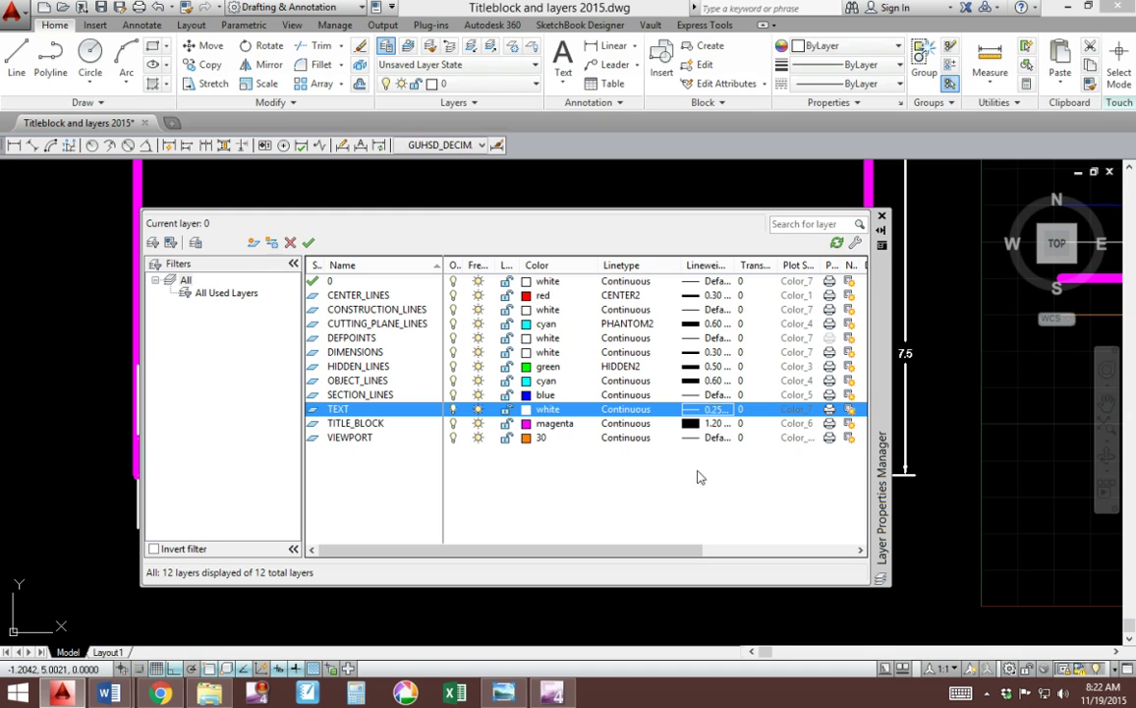
click(363, 339)
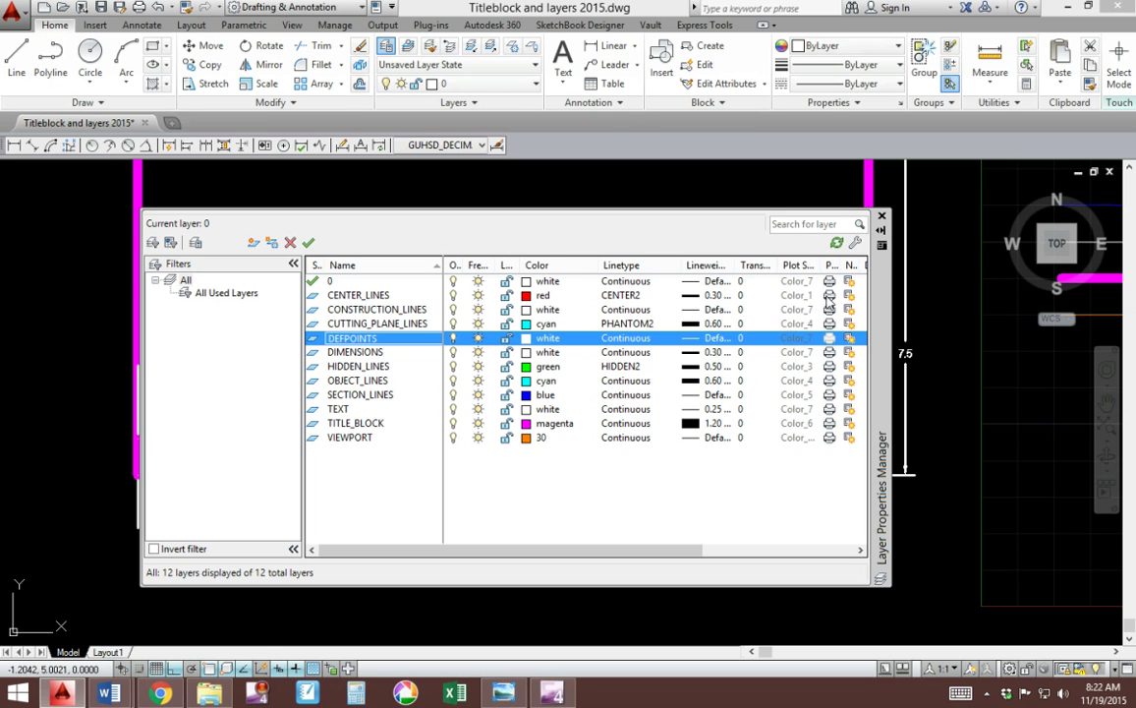
click(830, 352)
click(830, 366)
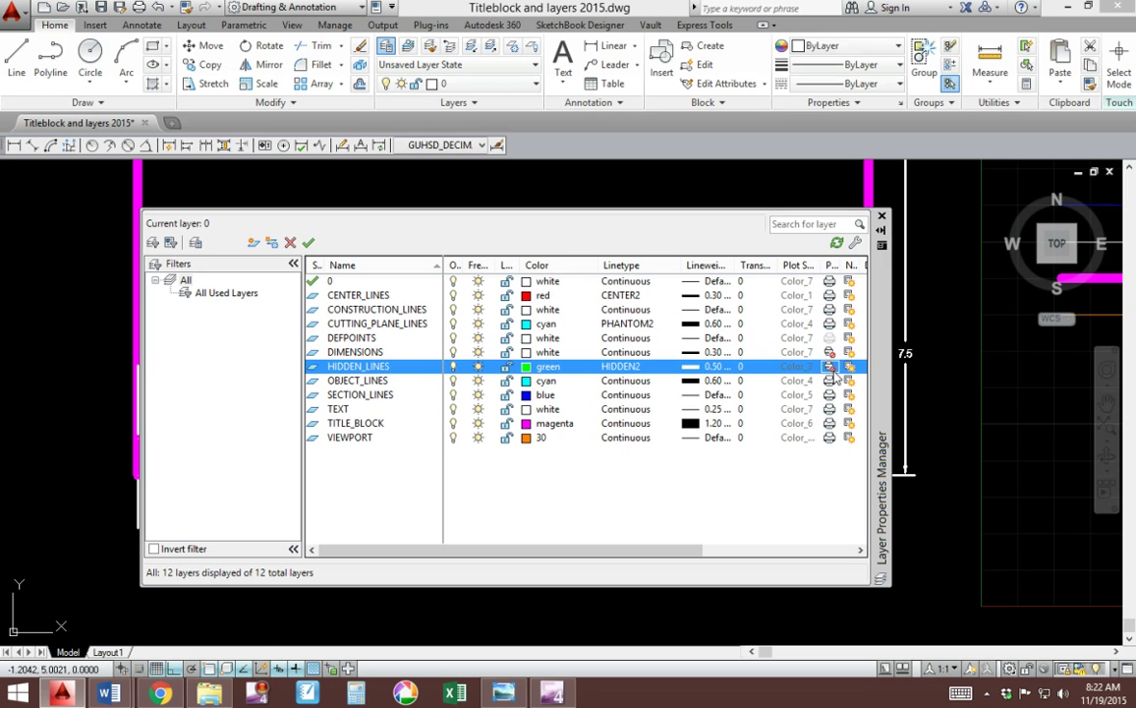
click(830, 381)
click(830, 409)
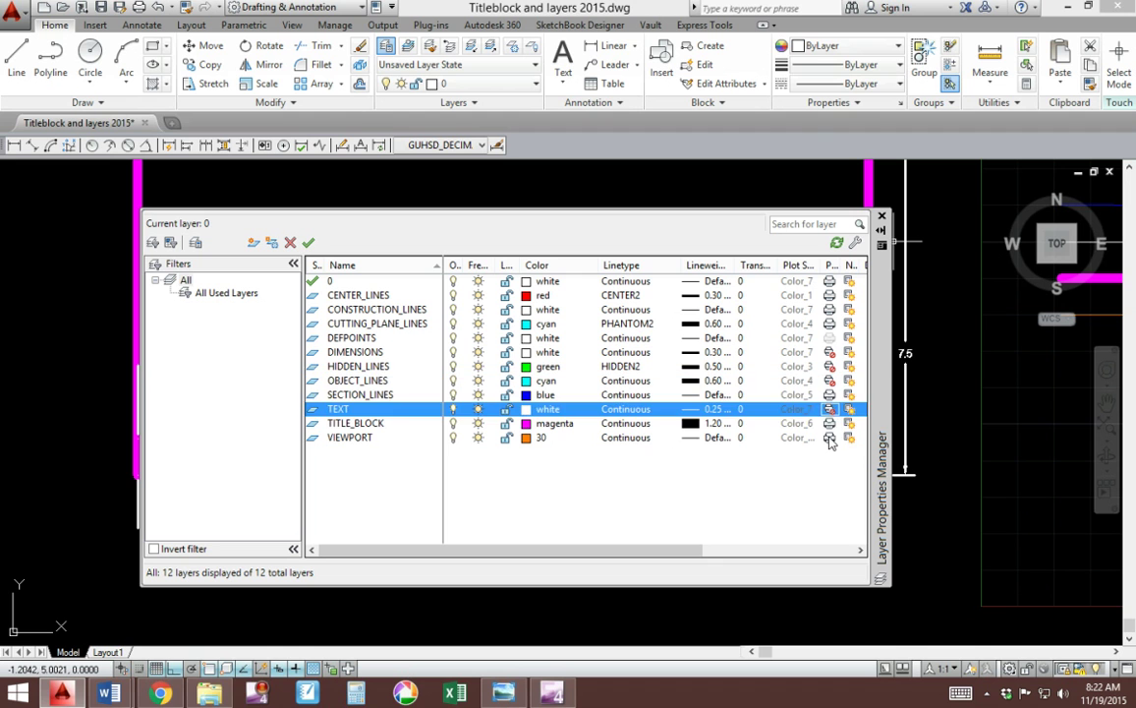
click(829, 438)
click(832, 409)
click(832, 380)
click(832, 366)
click(831, 353)
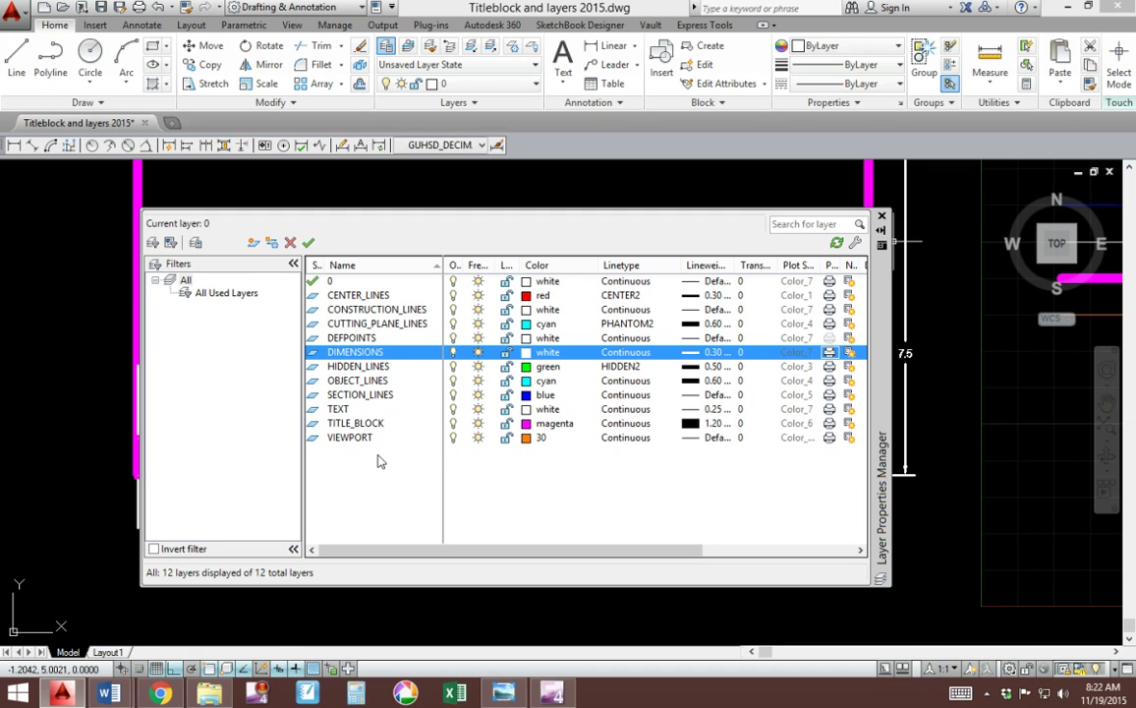
click(381, 339)
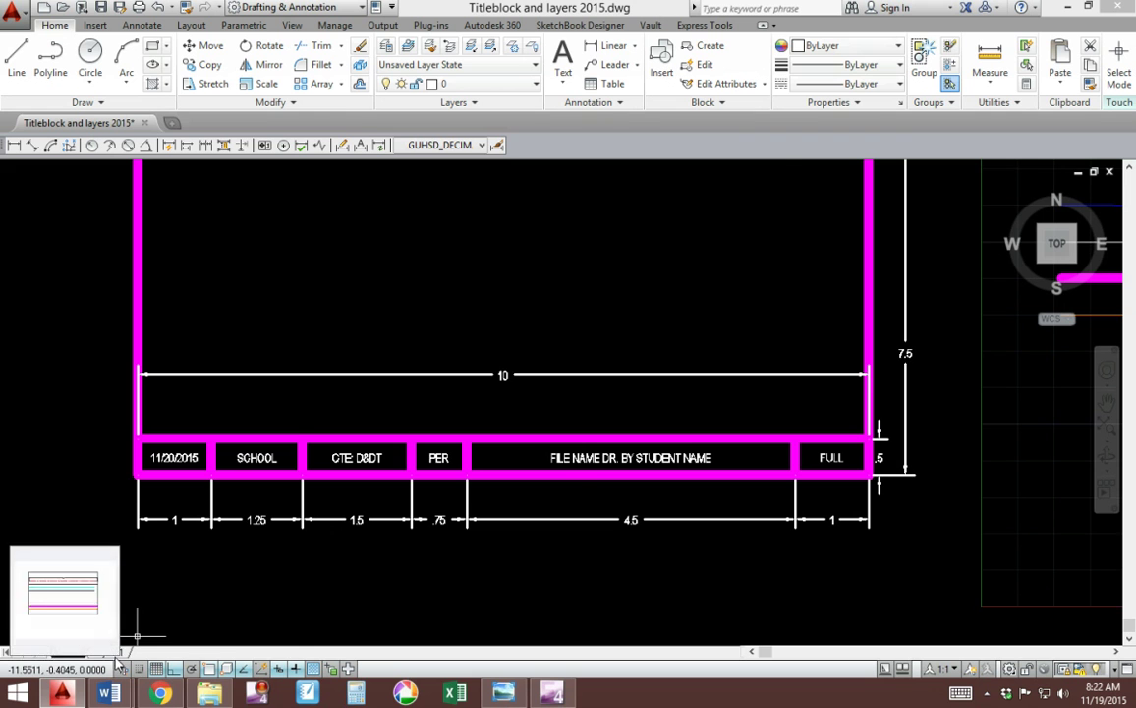
Zoom out and compare Model with the Layout1 sheet, ending on Layout1.
scroll(581, 458, down, 2)
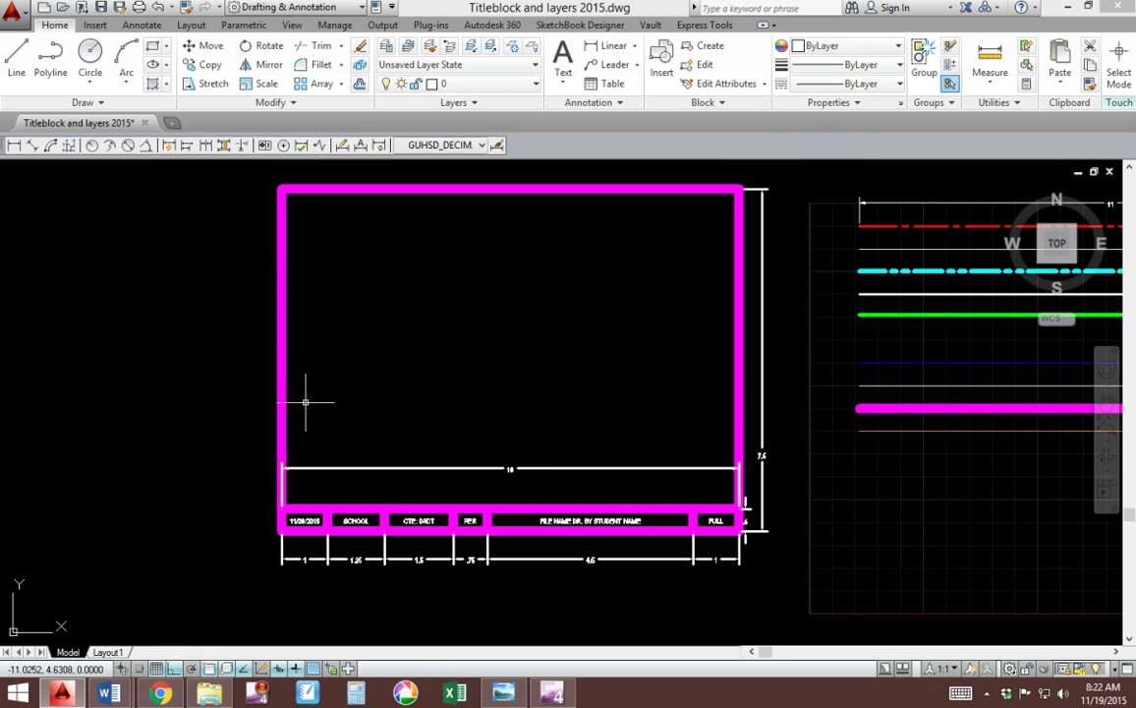
click(108, 654)
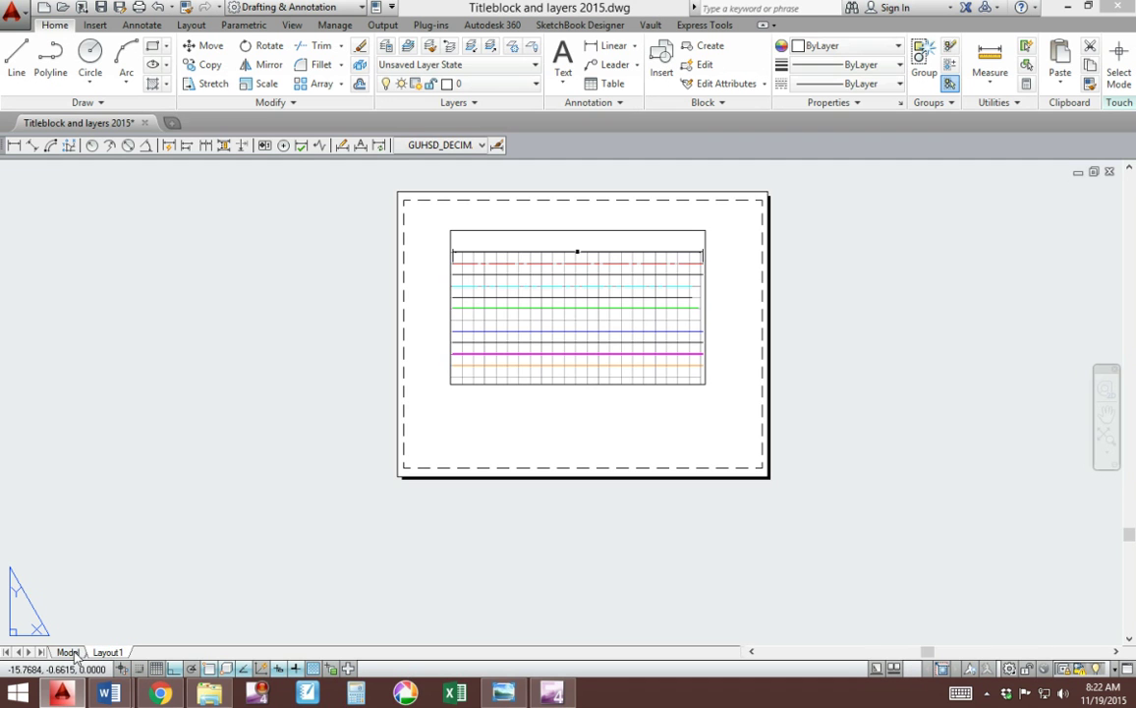
click(73, 653)
click(109, 653)
click(71, 653)
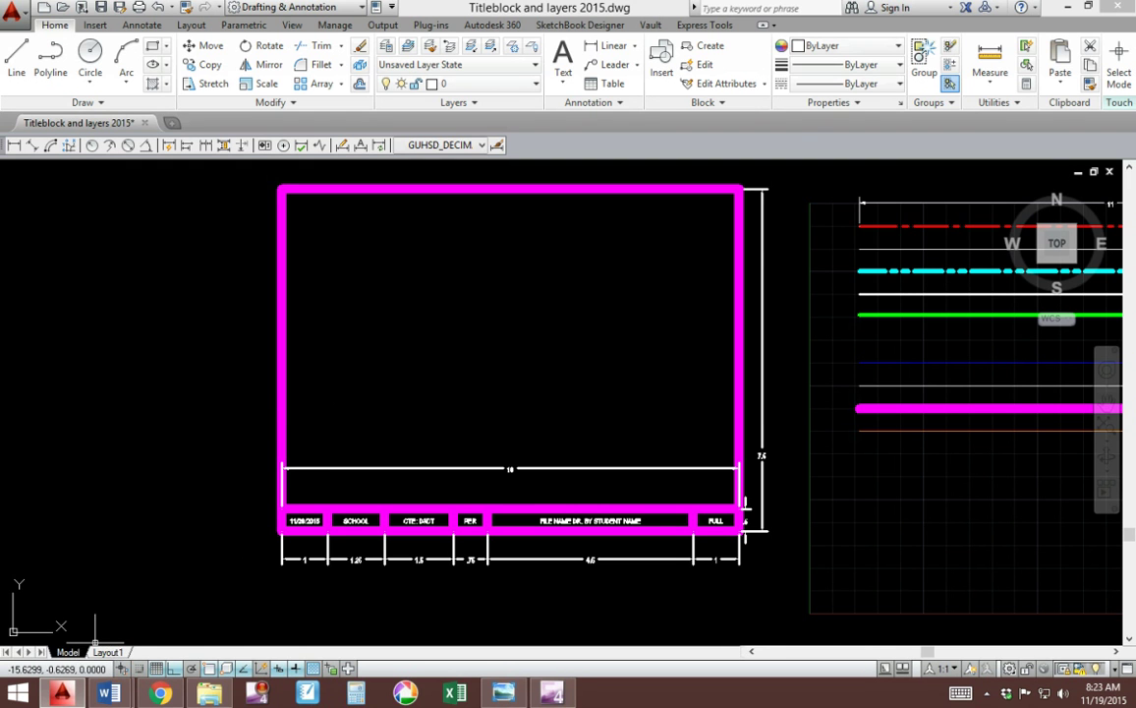
click(108, 652)
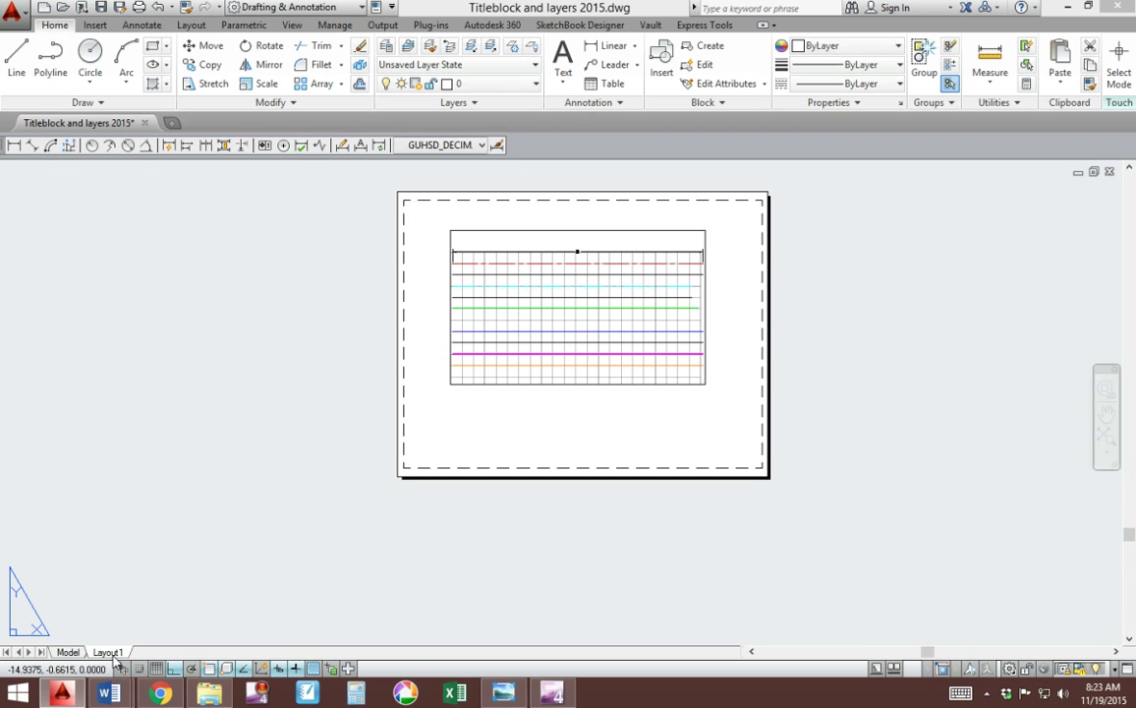
Copy the whole title block to the clipboard with its lower-left endpoint as base point.
click(69, 653)
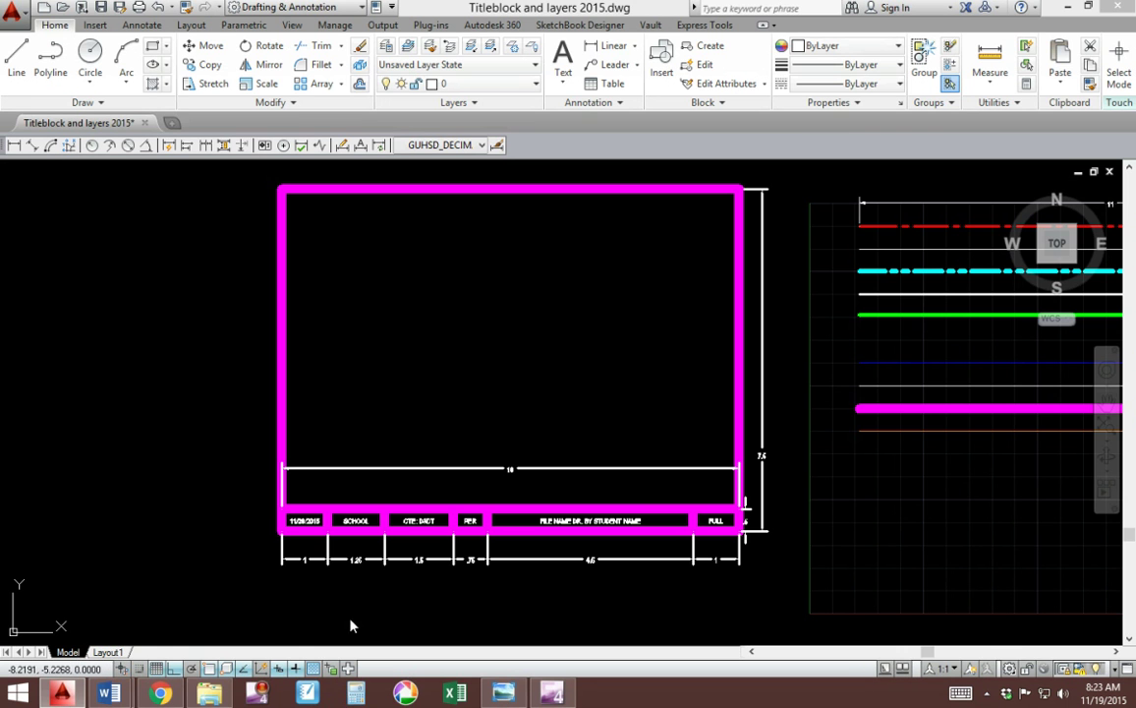
scroll(335, 233, down, 1)
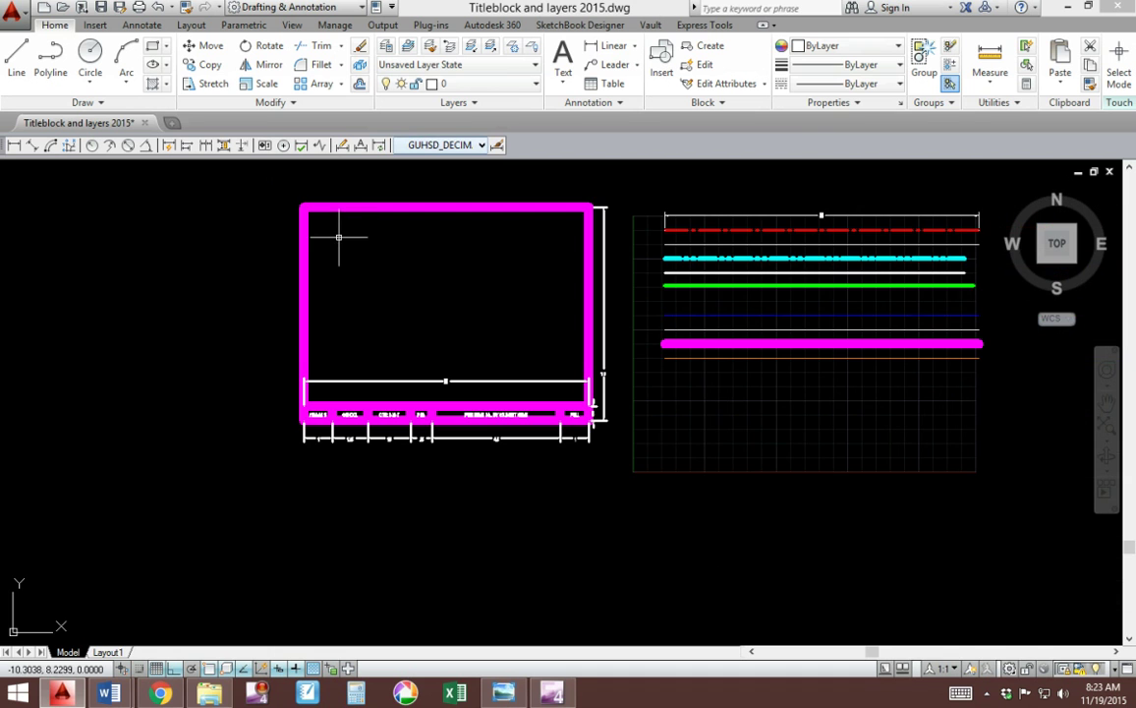
click(644, 483)
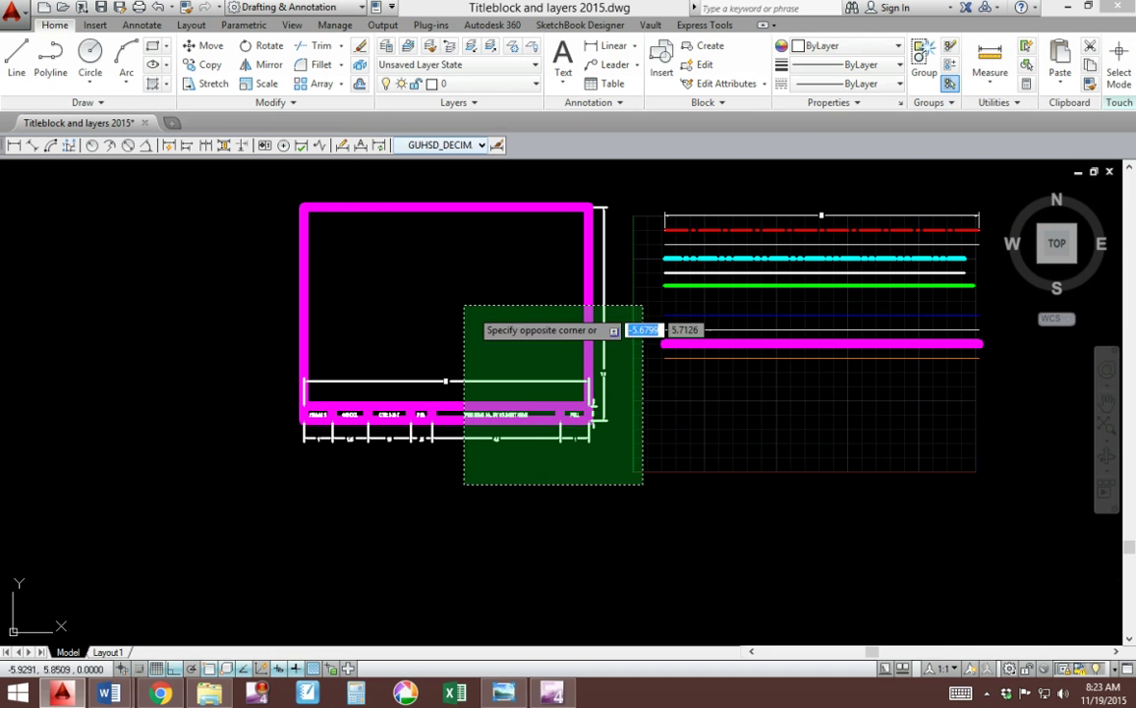
click(268, 207)
right_click(416, 383)
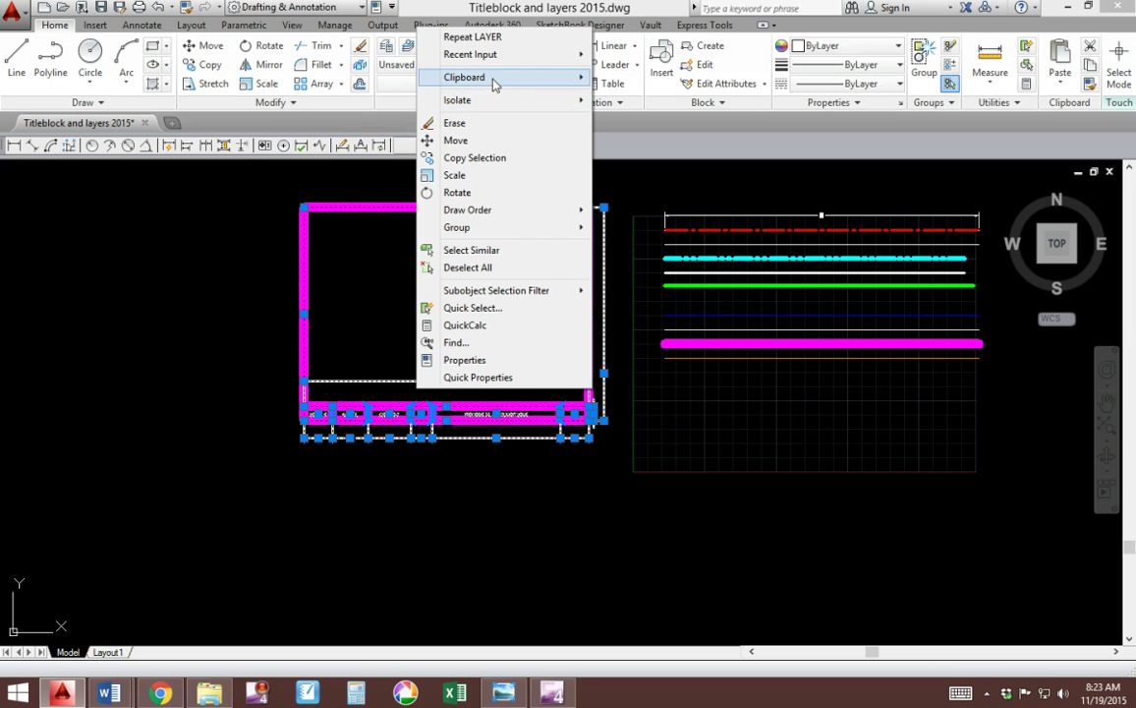
mouse_move(494, 81)
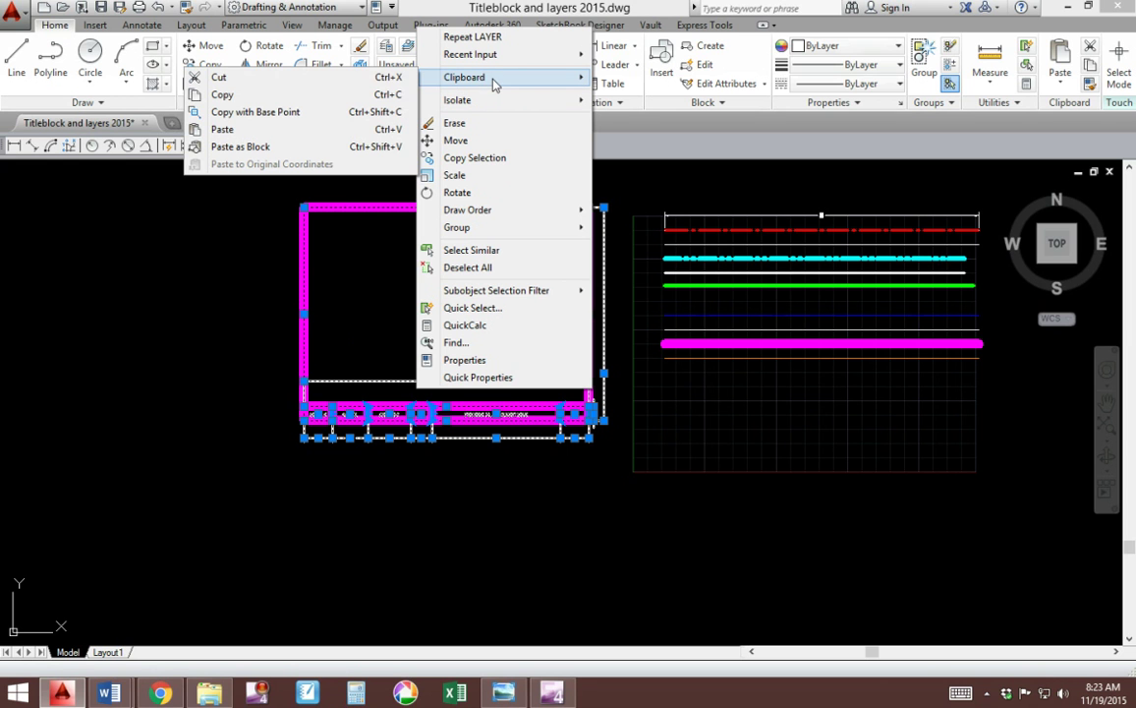
click(292, 114)
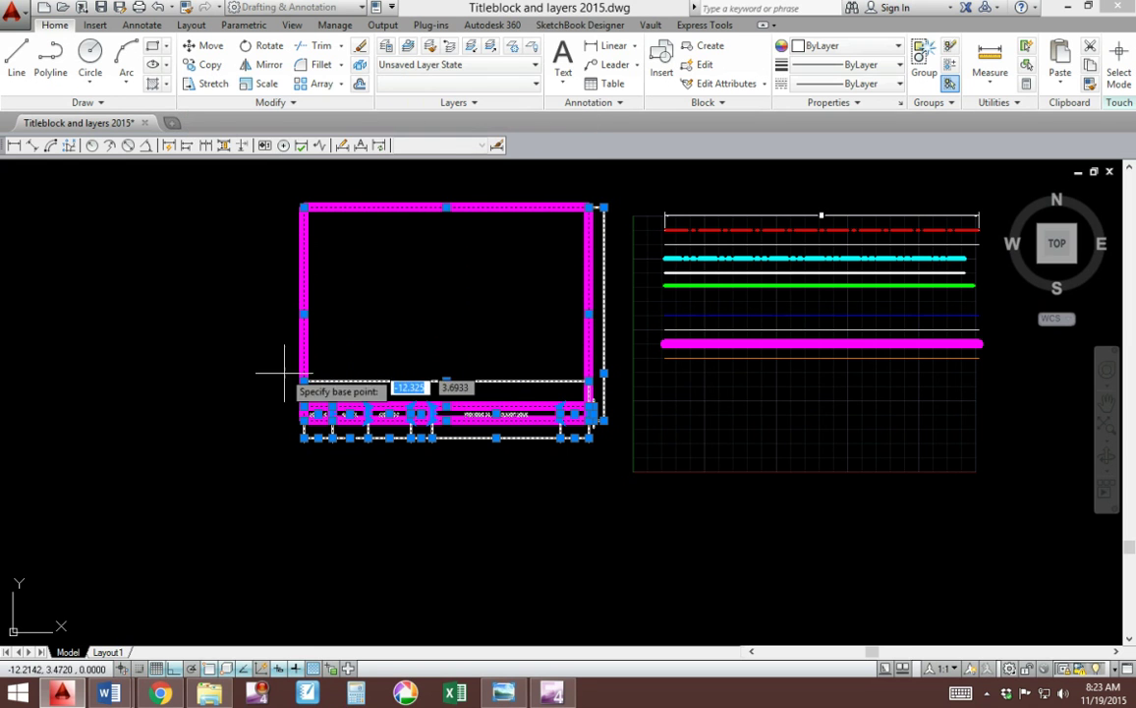
click(304, 419)
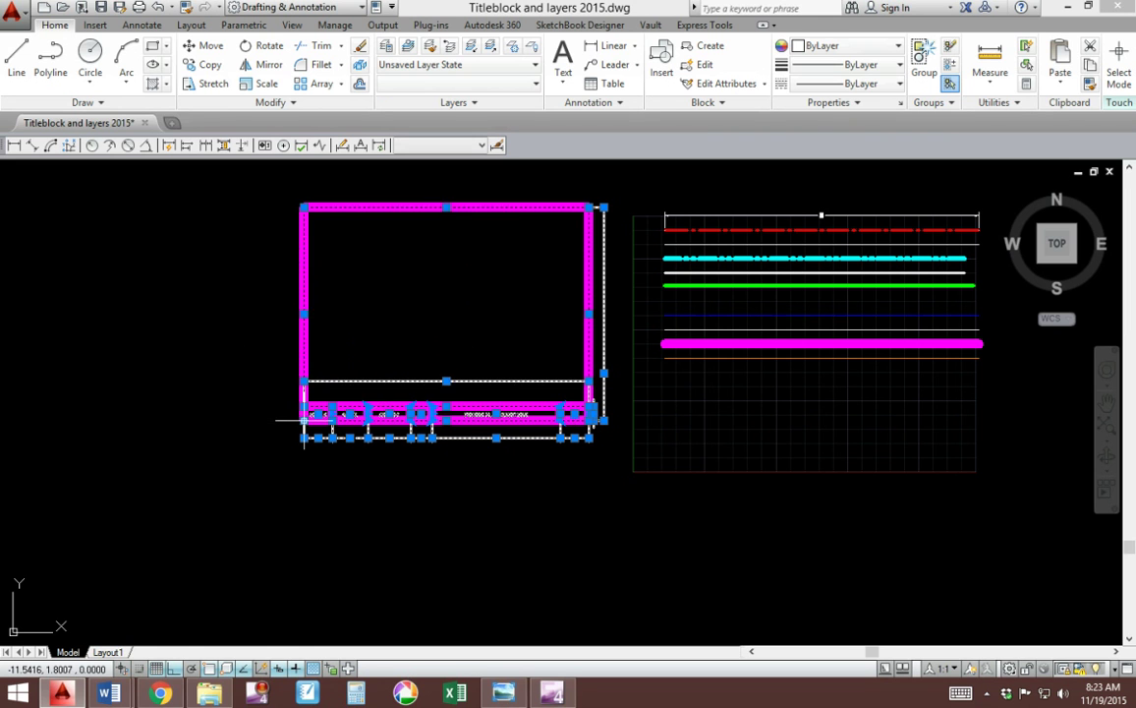
Paste the copied title block at the lower-left corner of the Layout1 sheet.
click(109, 653)
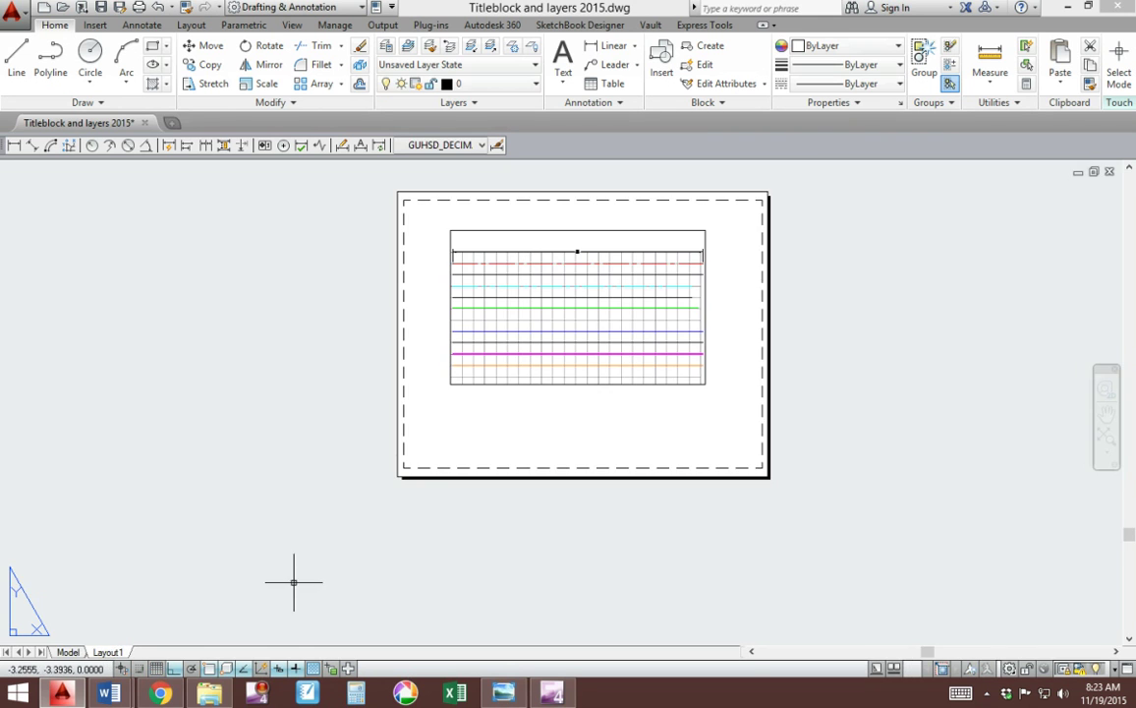
right_click(438, 440)
mouse_move(532, 182)
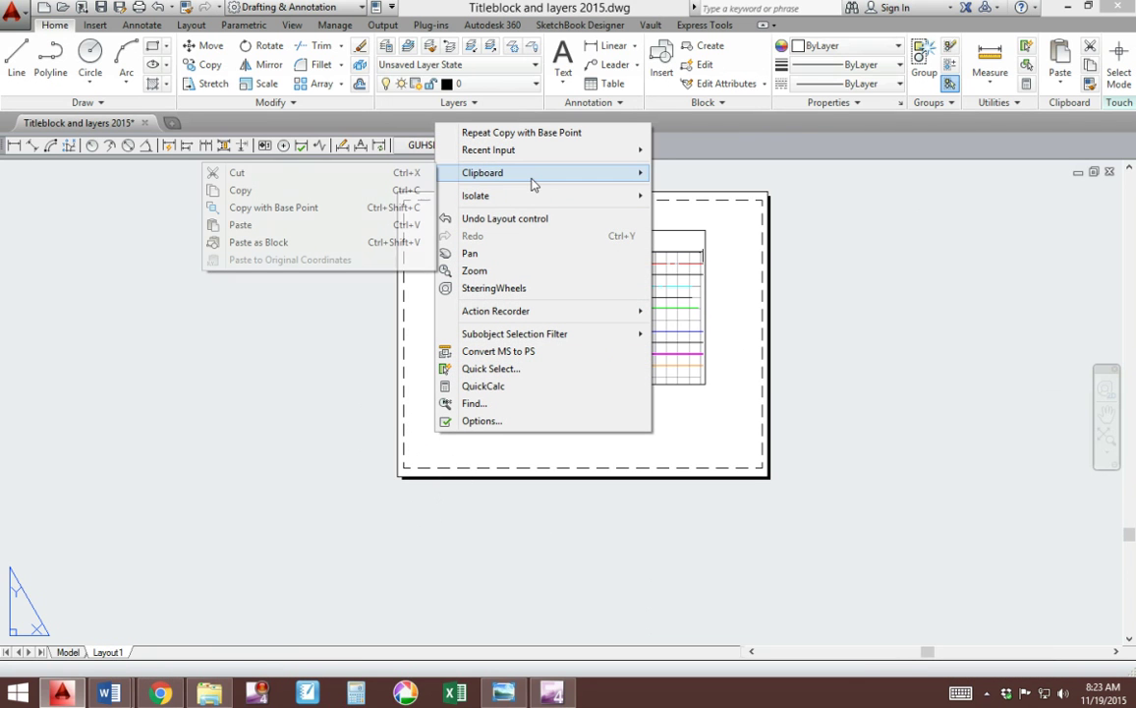
click(279, 229)
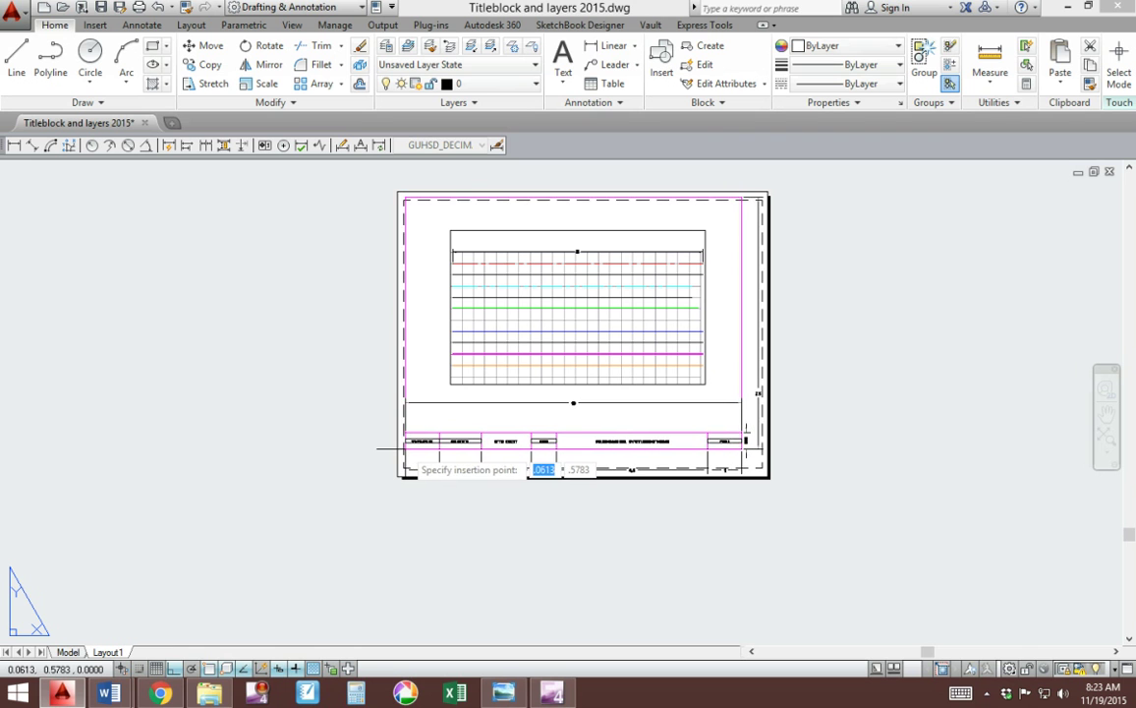
click(403, 449)
scroll(548, 419, up, 7)
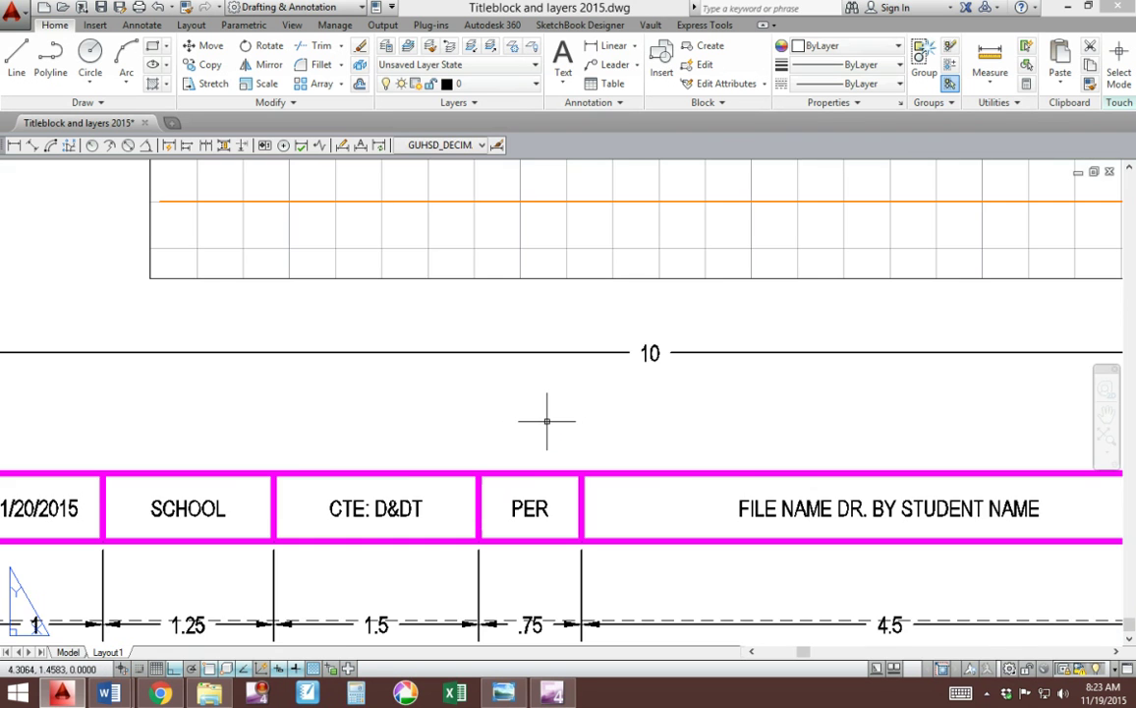
scroll(547, 419, down, 5)
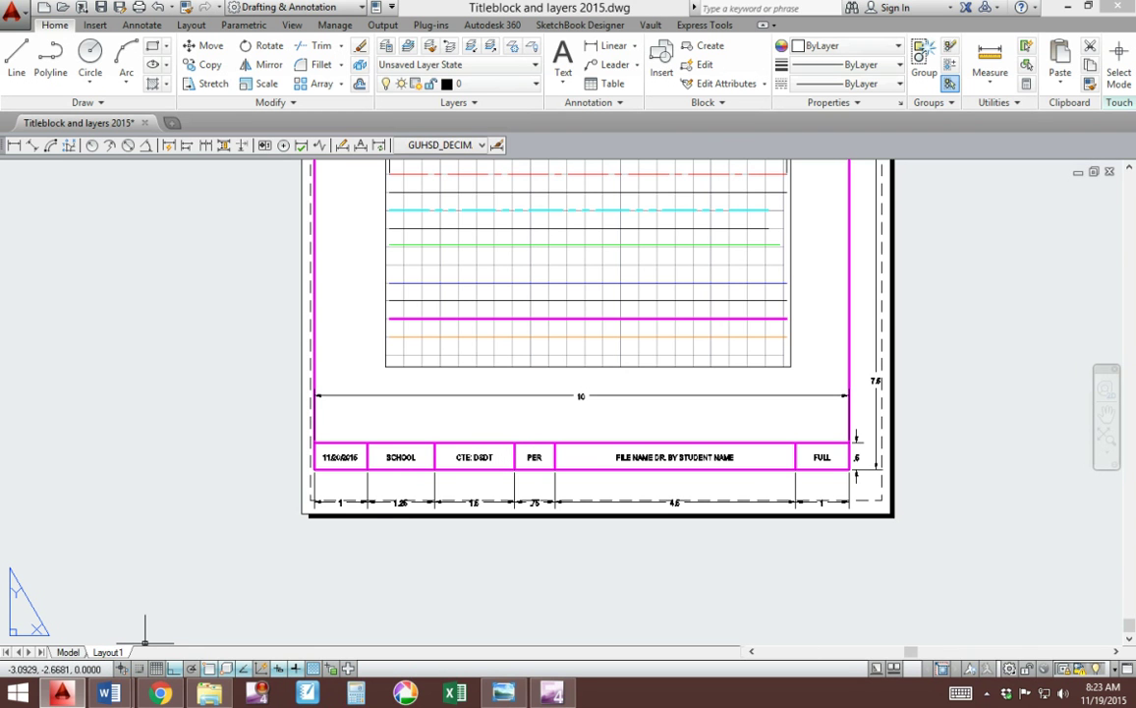
click(69, 652)
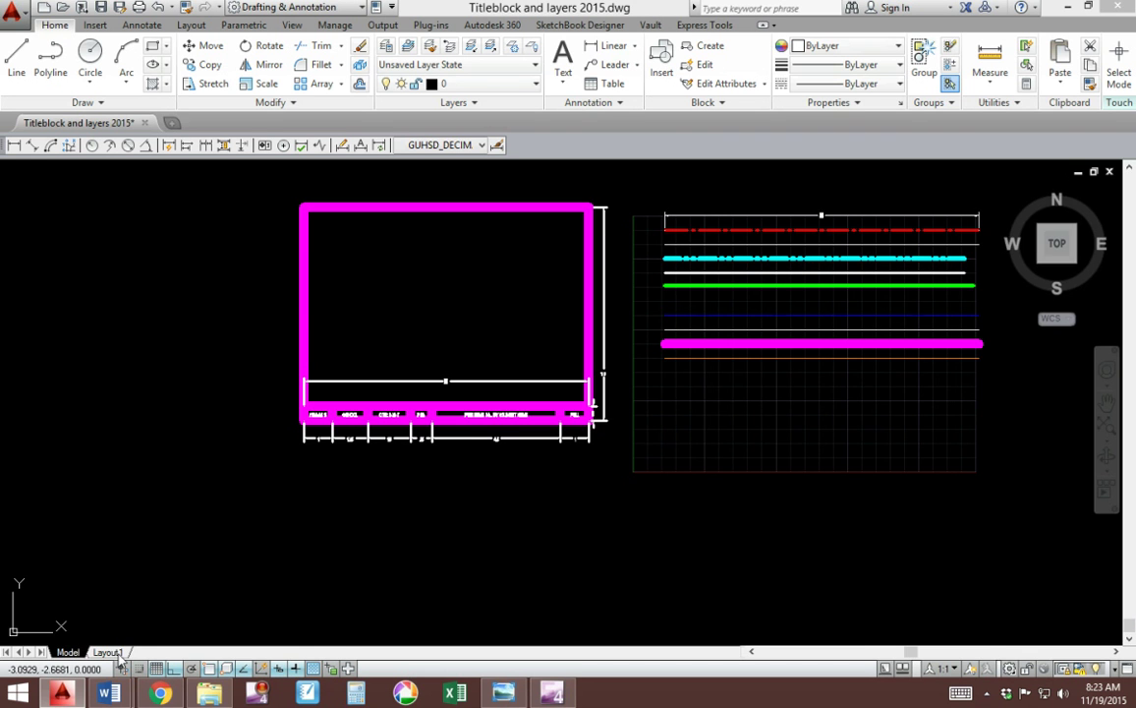
In Options > Display, turn off the printable area and paper background for layouts.
click(106, 651)
scroll(374, 454, down, 1)
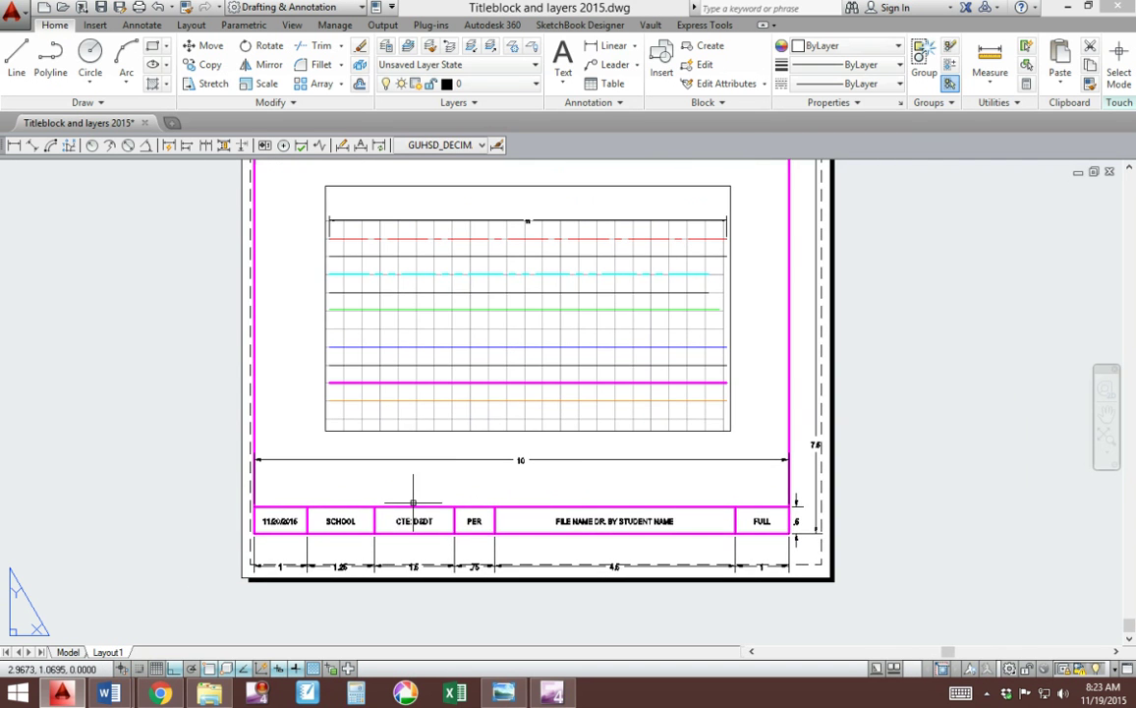
scroll(233, 529, up, 1)
scroll(256, 531, down, 2)
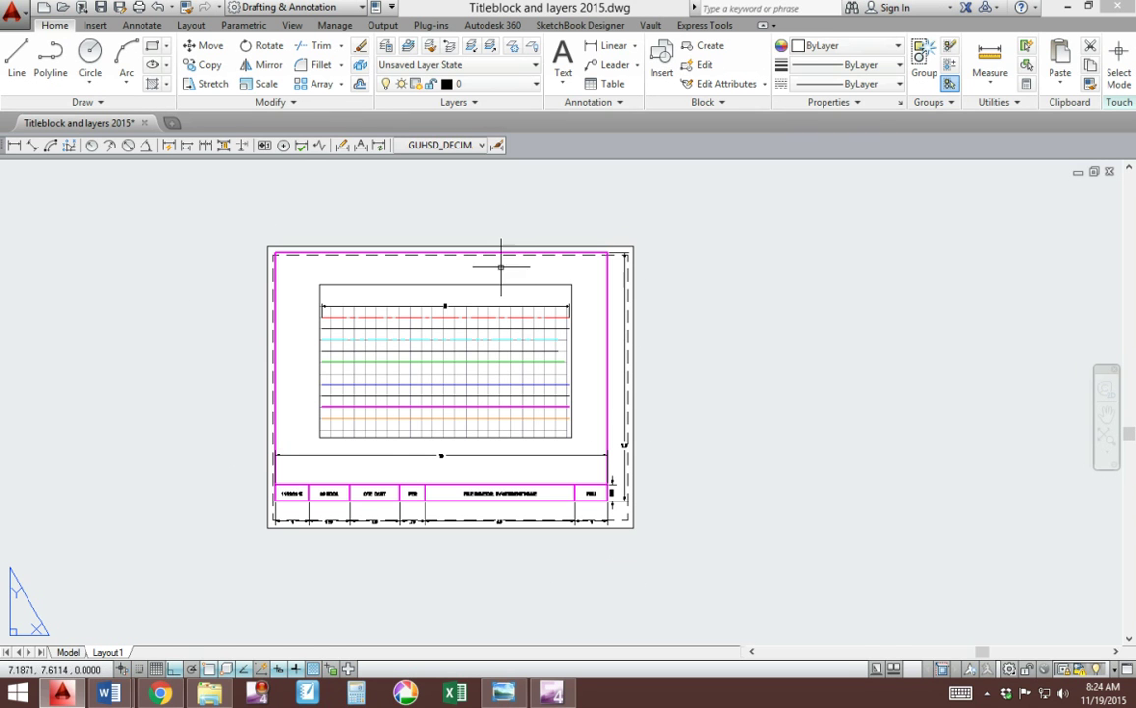
right_click(191, 589)
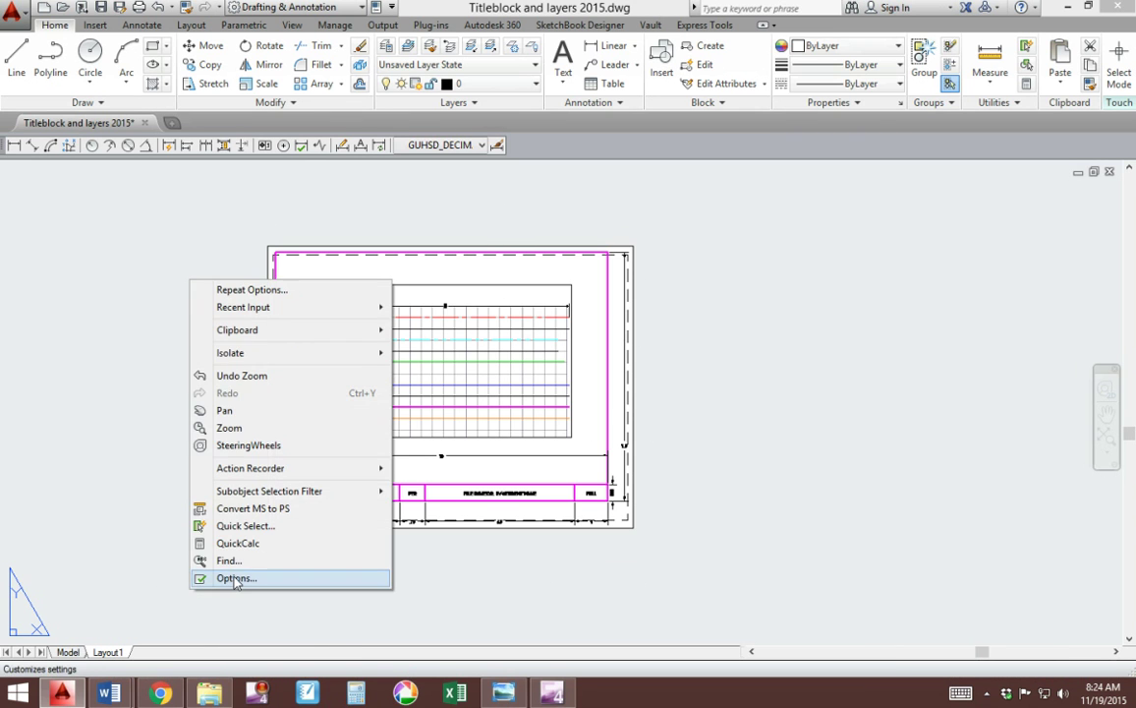
click(236, 576)
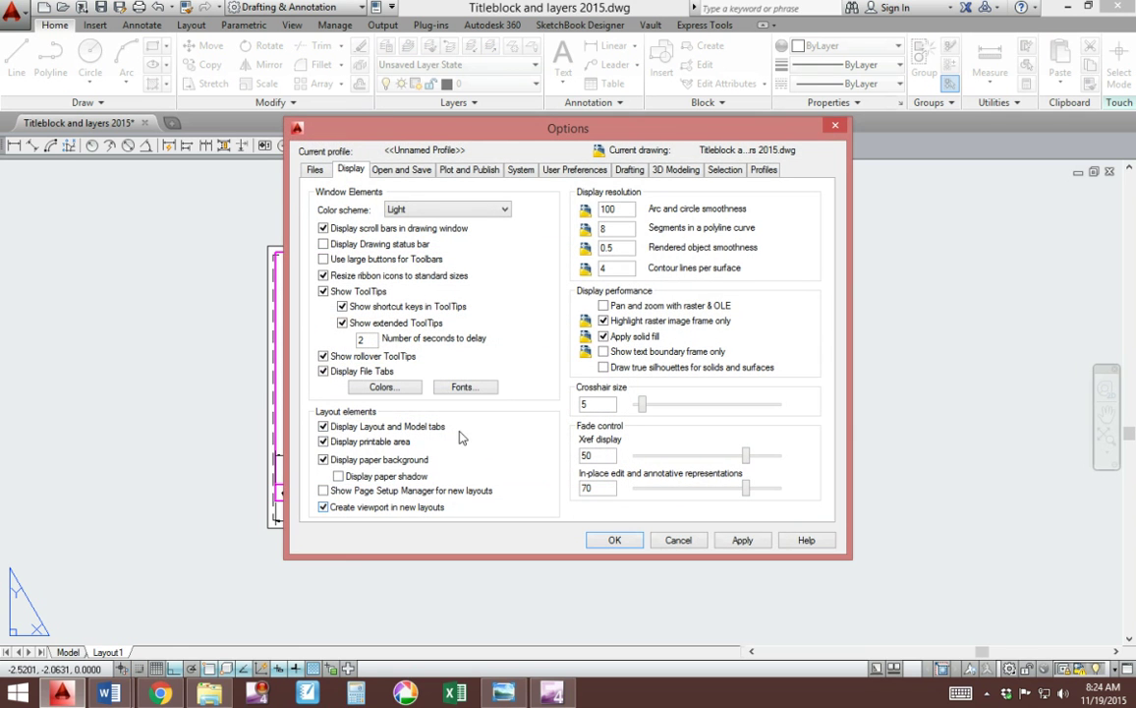
click(325, 444)
click(742, 539)
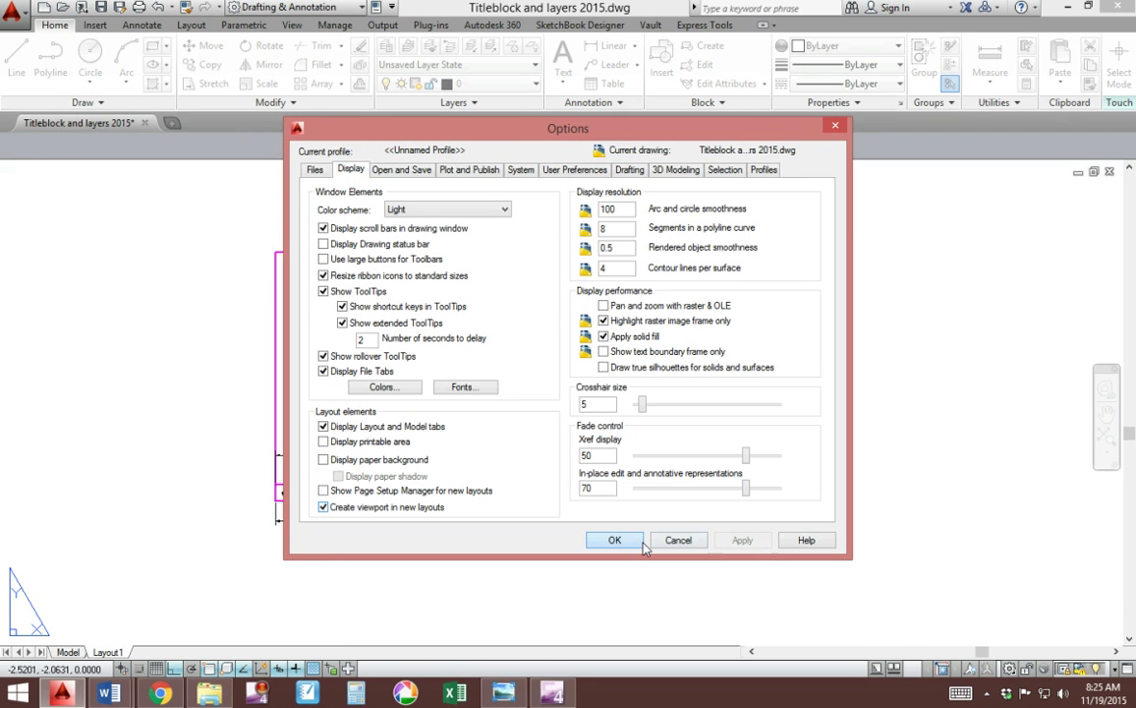
click(614, 539)
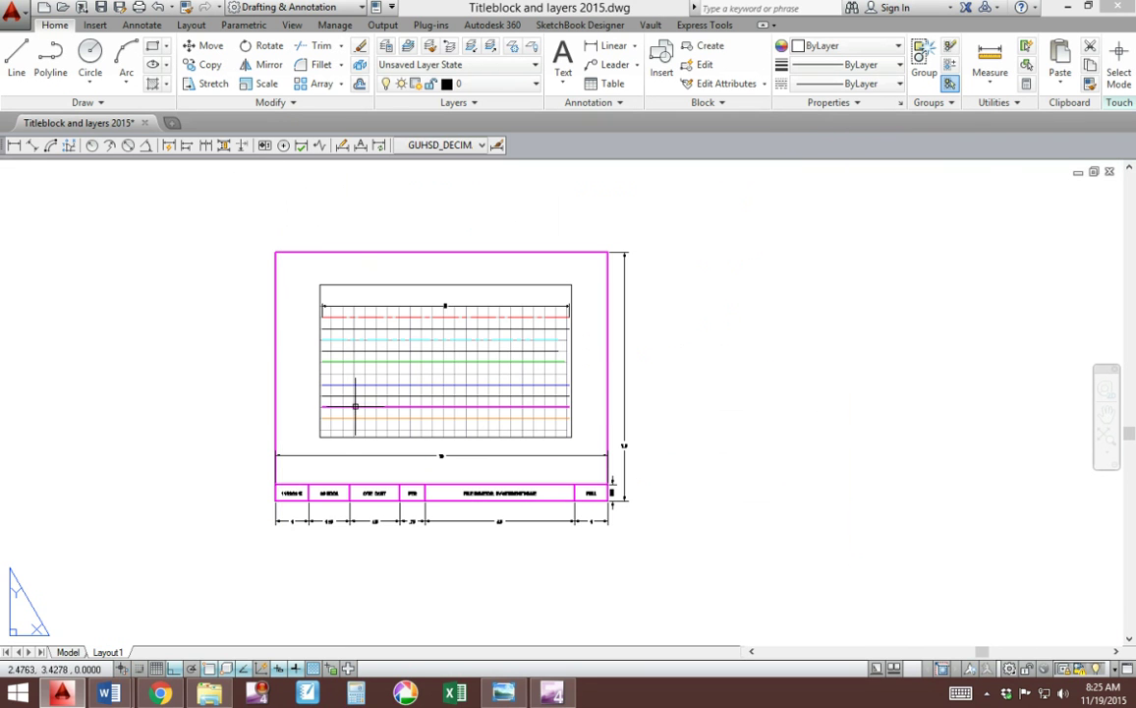
Review the plain white Layout1 sheet, checking it against Model and looking over the layer list.
scroll(336, 335, up, 2)
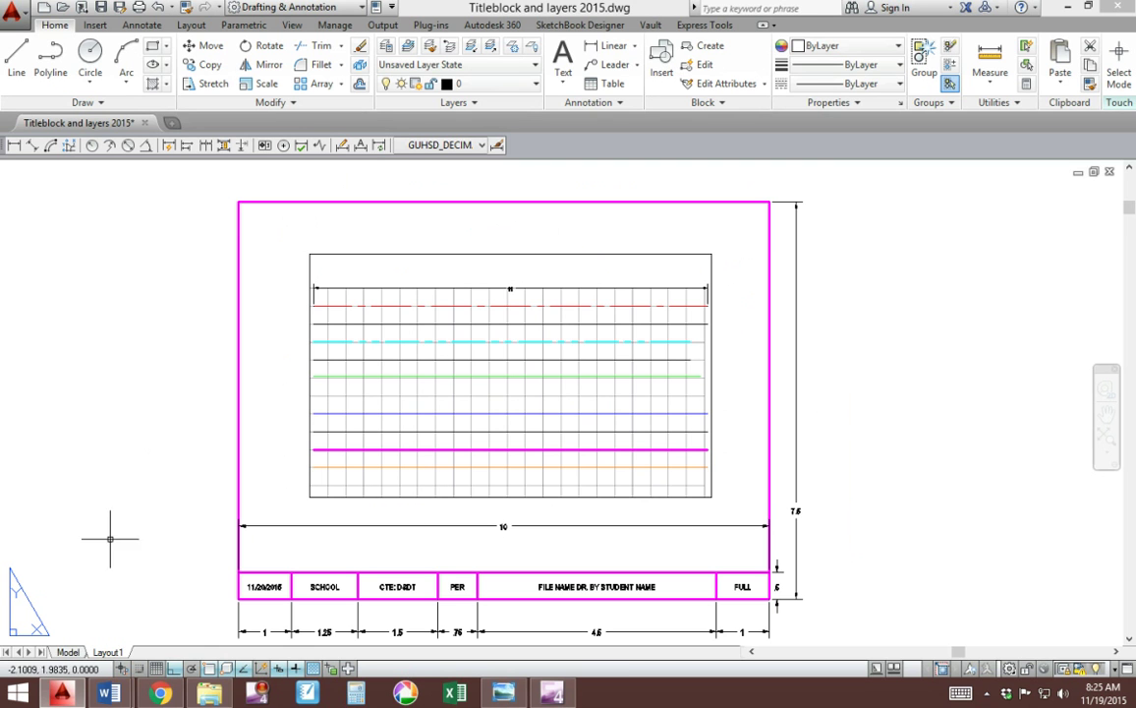
click(68, 652)
click(107, 651)
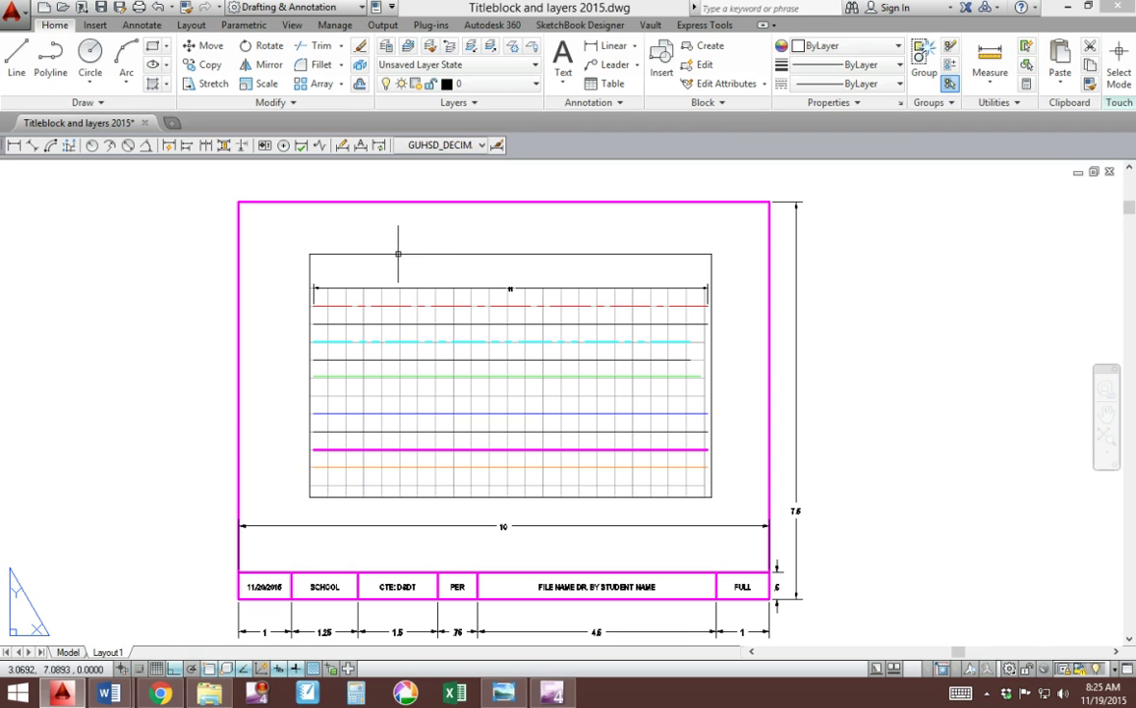
click(492, 87)
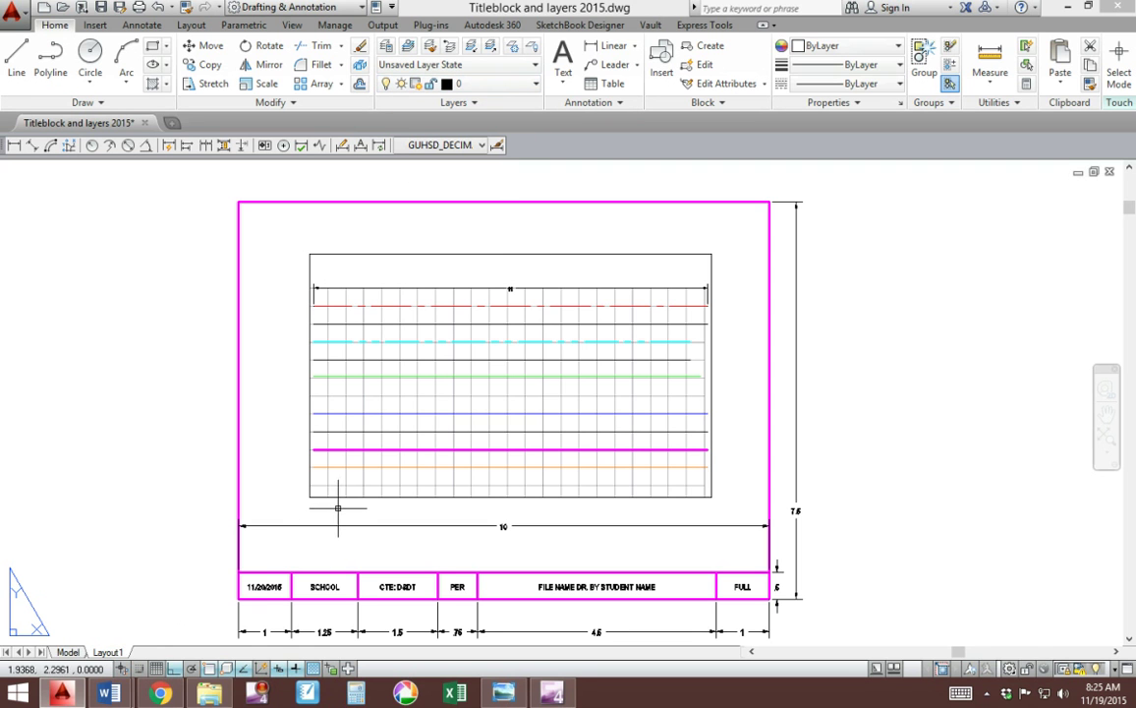
middle_drag(330, 500, 330, 469)
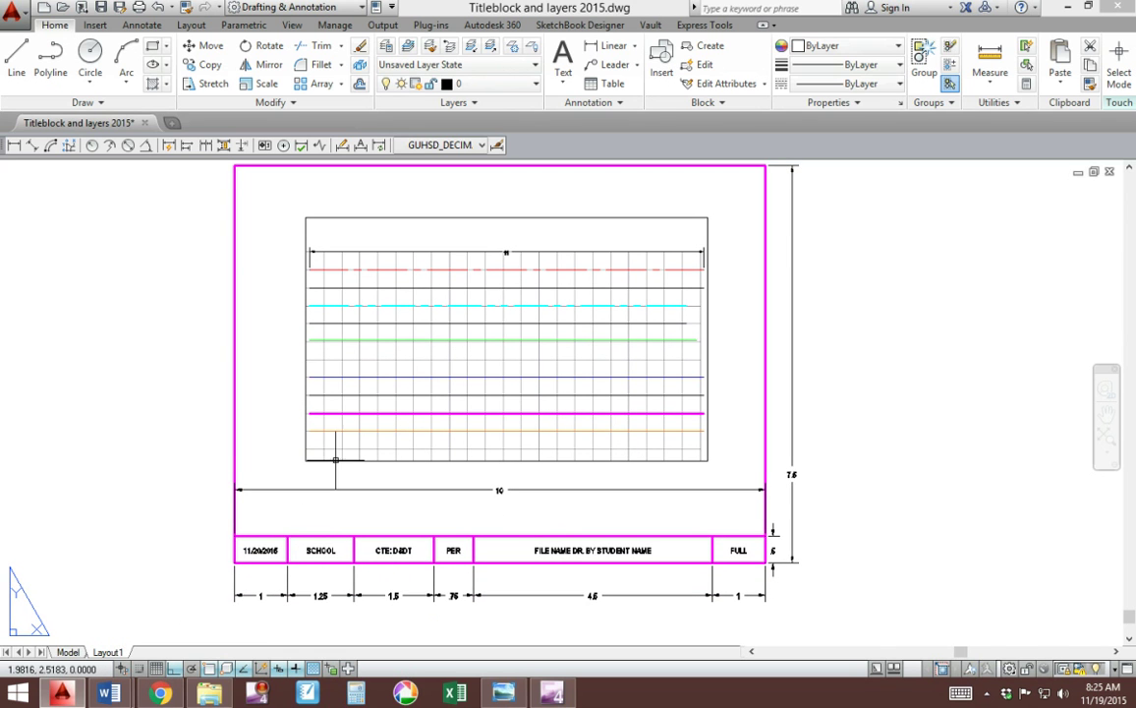
Rename the Layout1 layout to PAPERSPACE.
right_click(114, 657)
click(165, 447)
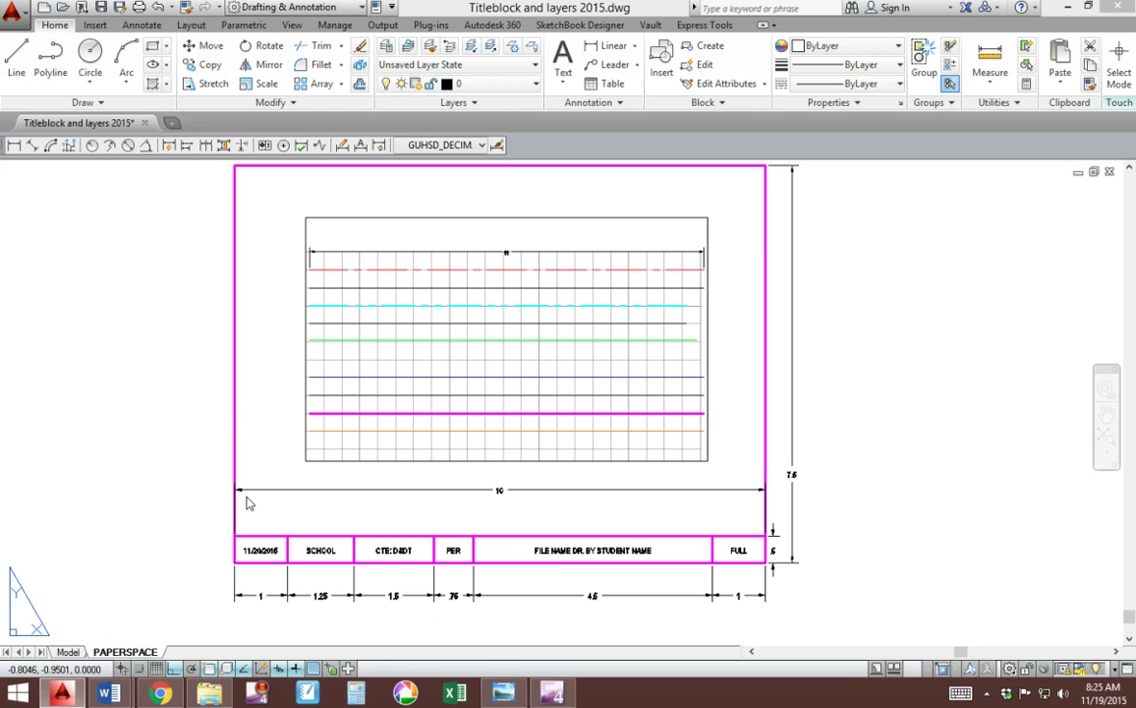
text(PAPERSPACE)
click(135, 491)
Crossing-select the title block in model space and delete it, then view the PAPERSPACE layout.
click(94, 590)
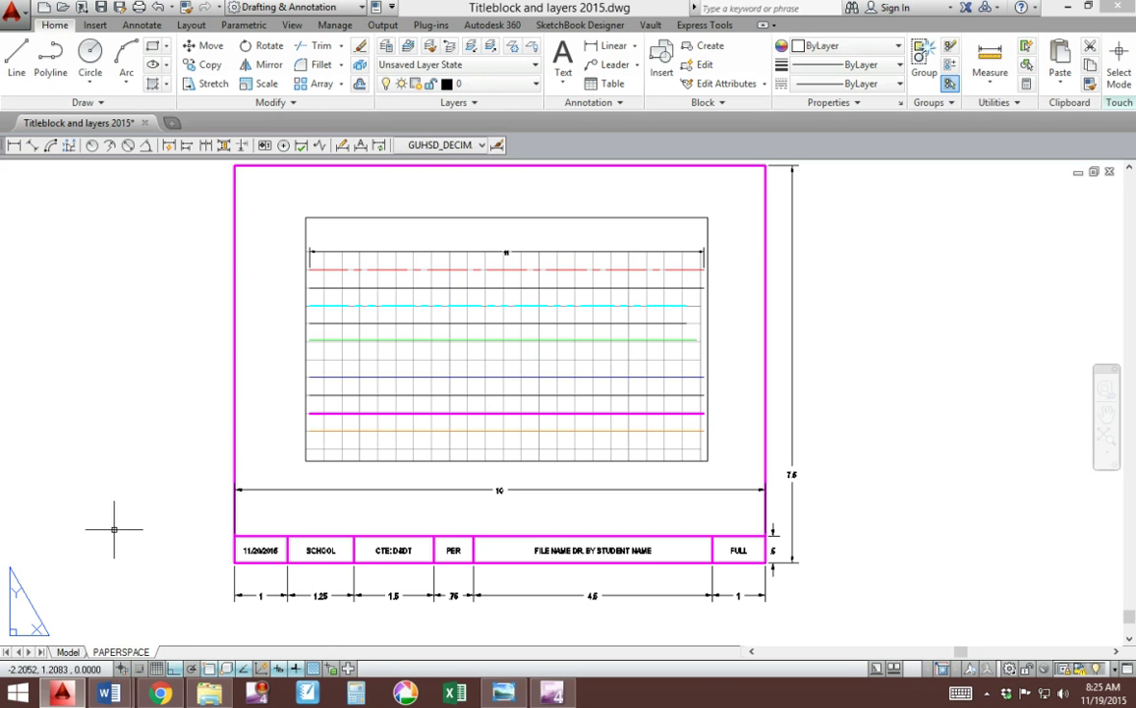
click(68, 652)
click(517, 401)
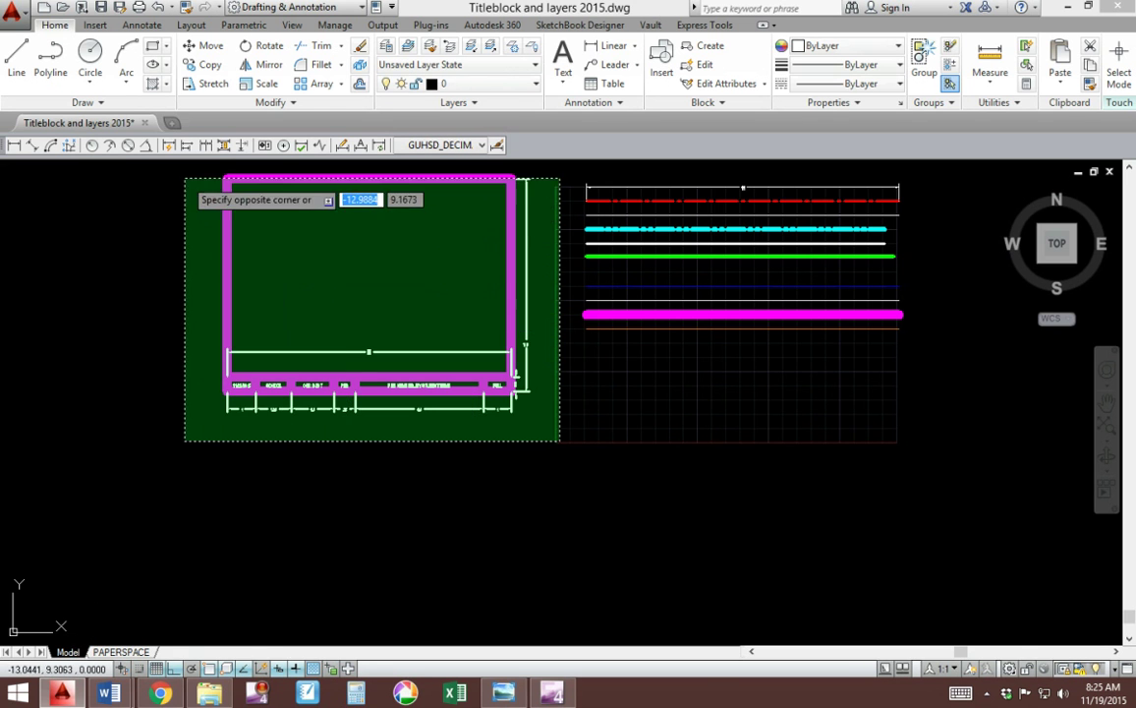
click(179, 167)
key(Delete)
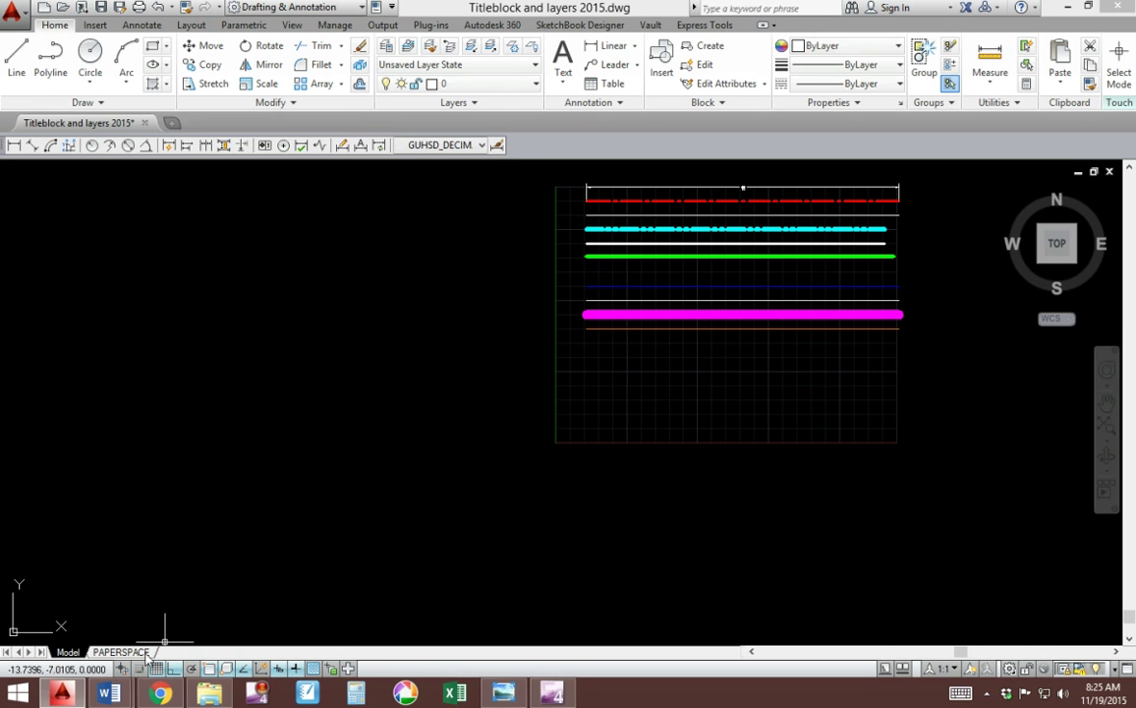
click(121, 652)
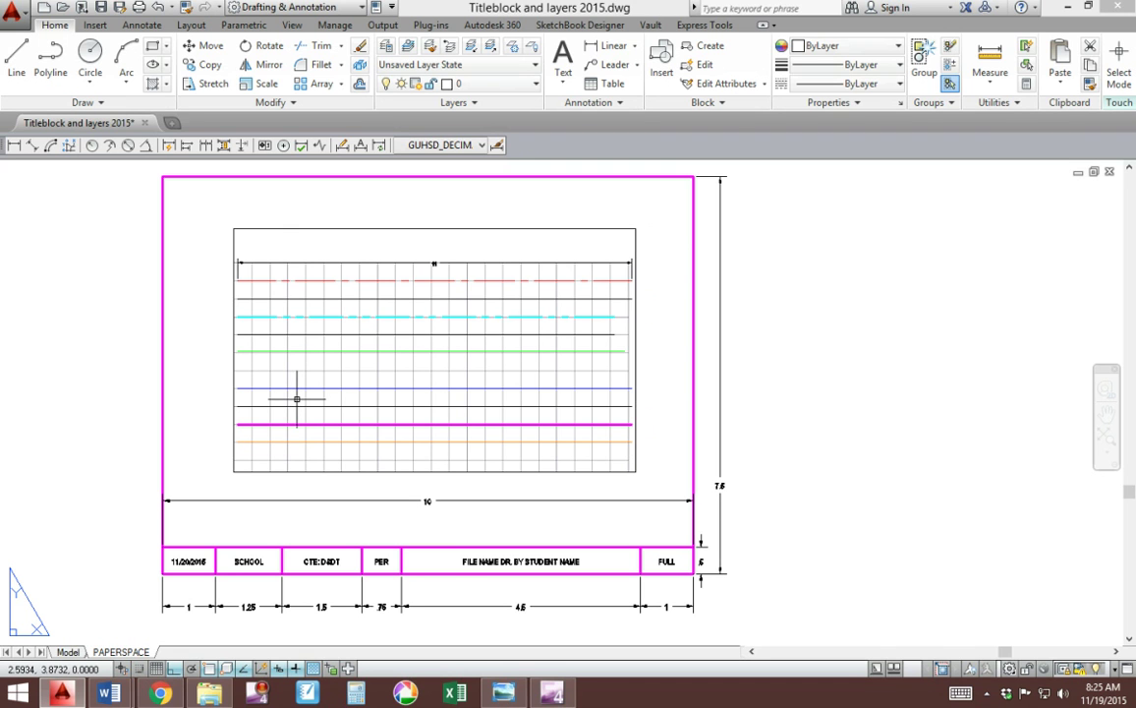
Inside the viewport, zoom and pan the grid drawing to about 0.4156 scale, then exit to paper space.
key(Return)
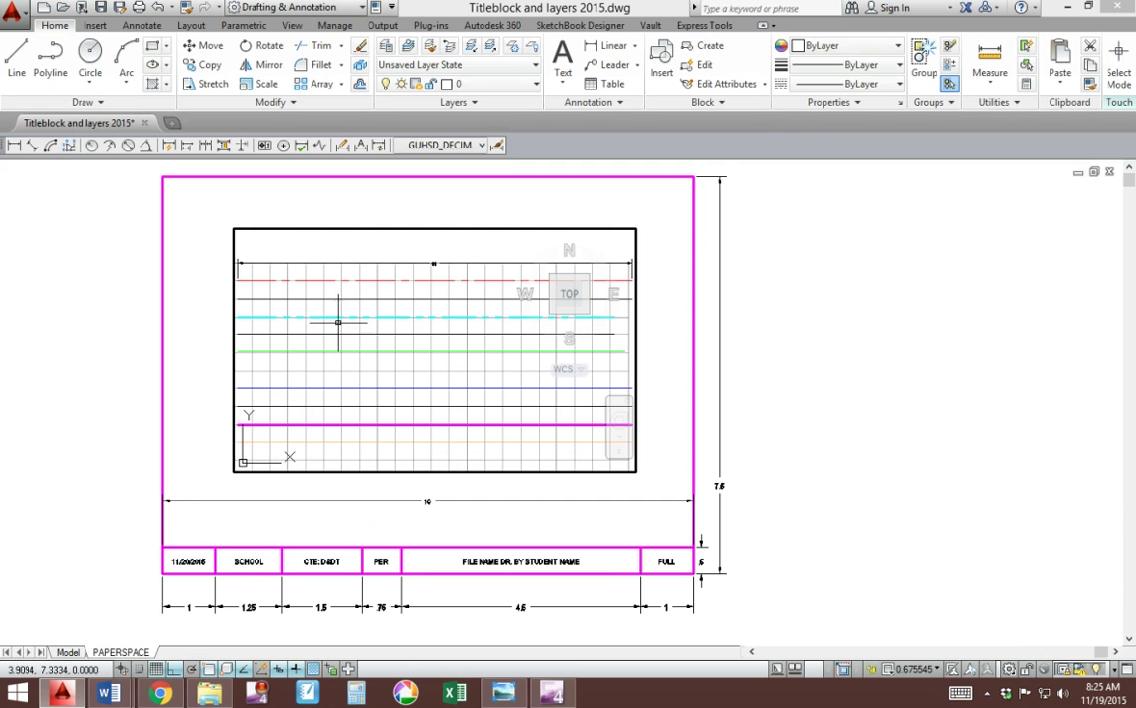
scroll(335, 319, down, 2)
scroll(335, 320, down, 3)
middle_drag(336, 319, 318, 376)
scroll(397, 341, up, 2)
scroll(342, 401, up, 3)
scroll(323, 381, down, 3)
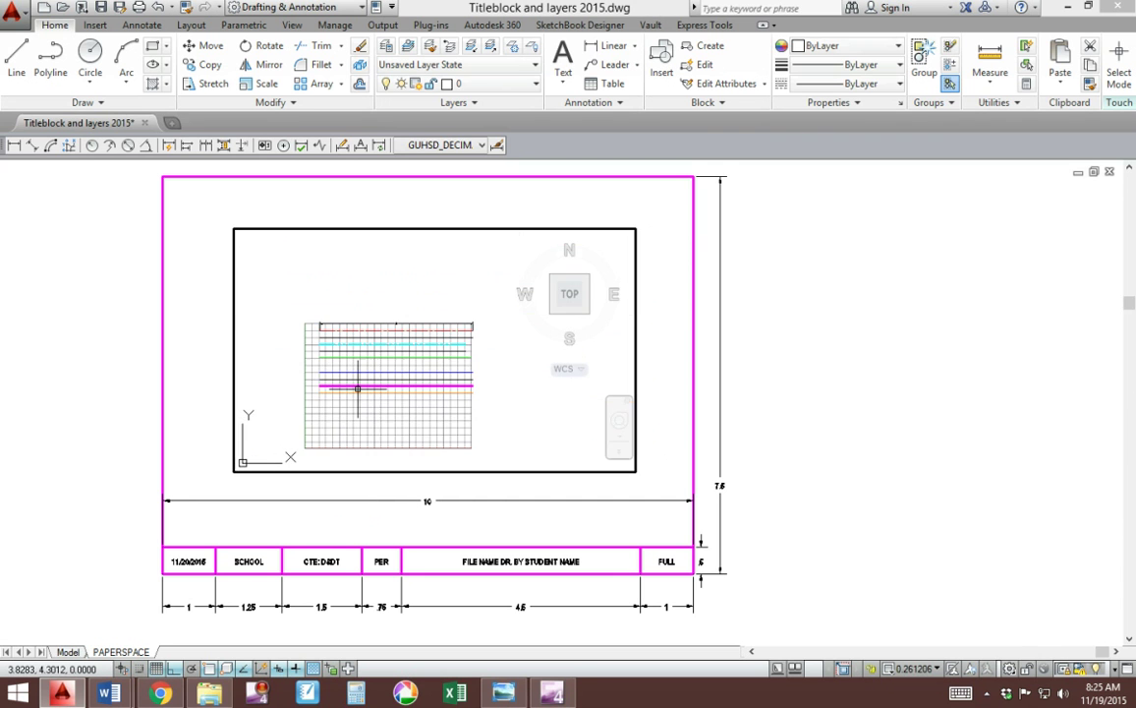
scroll(345, 372, up, 2)
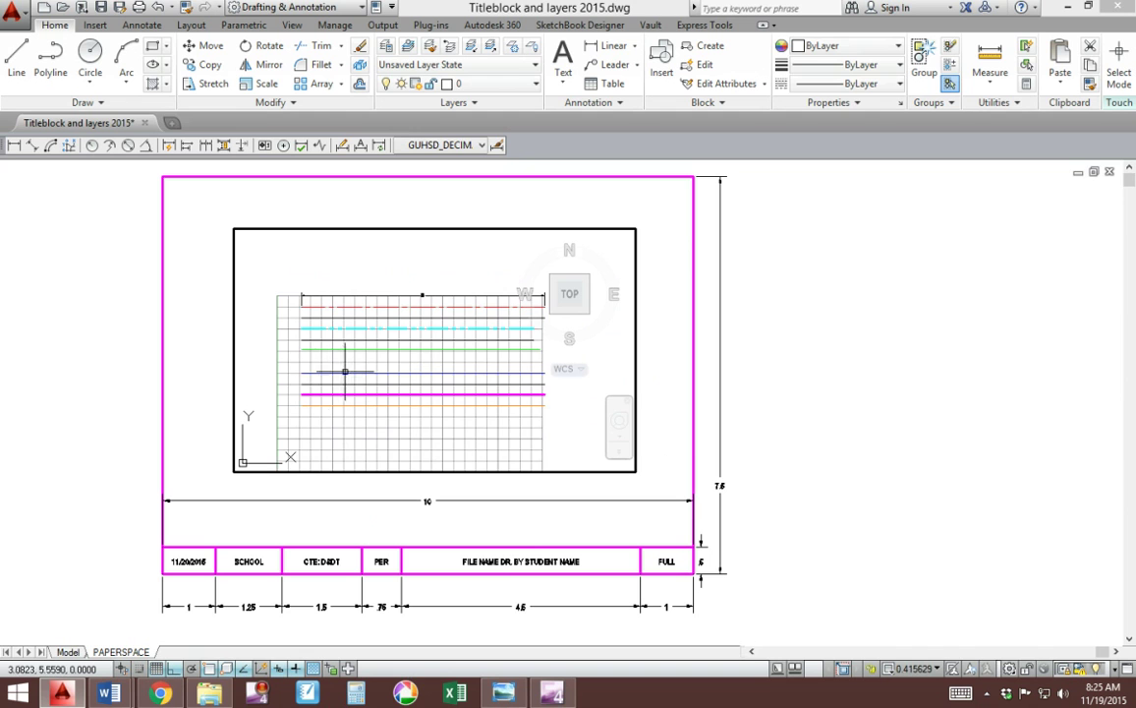
double_click(195, 407)
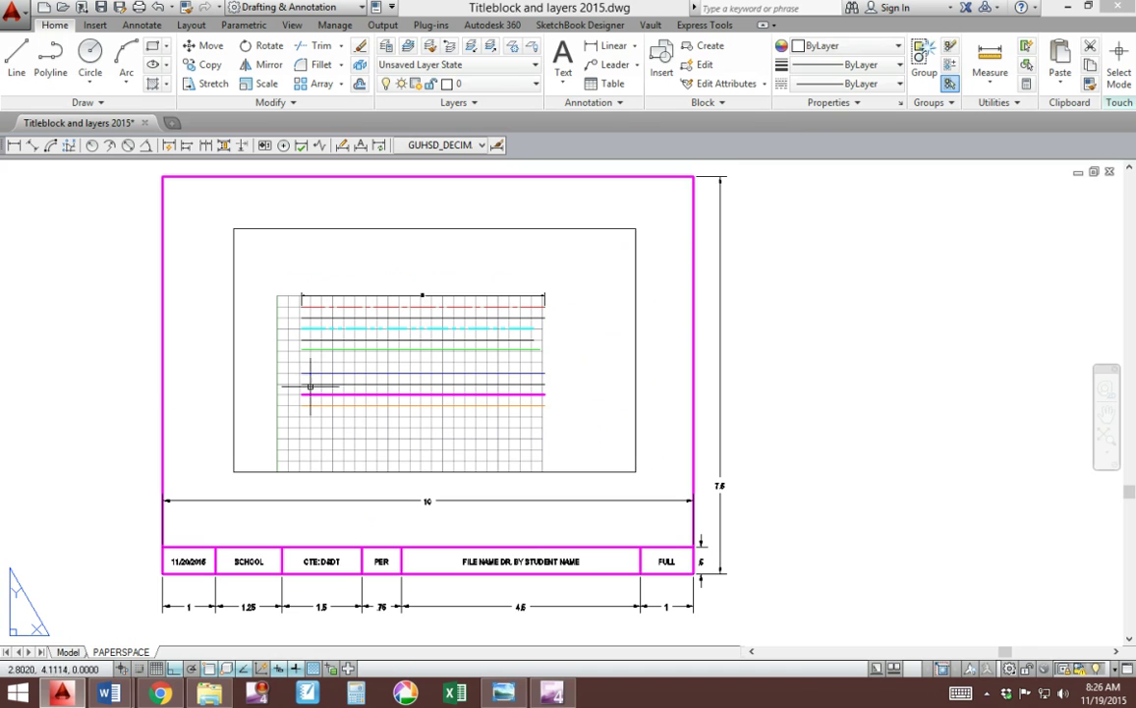
double_click(325, 356)
double_click(208, 398)
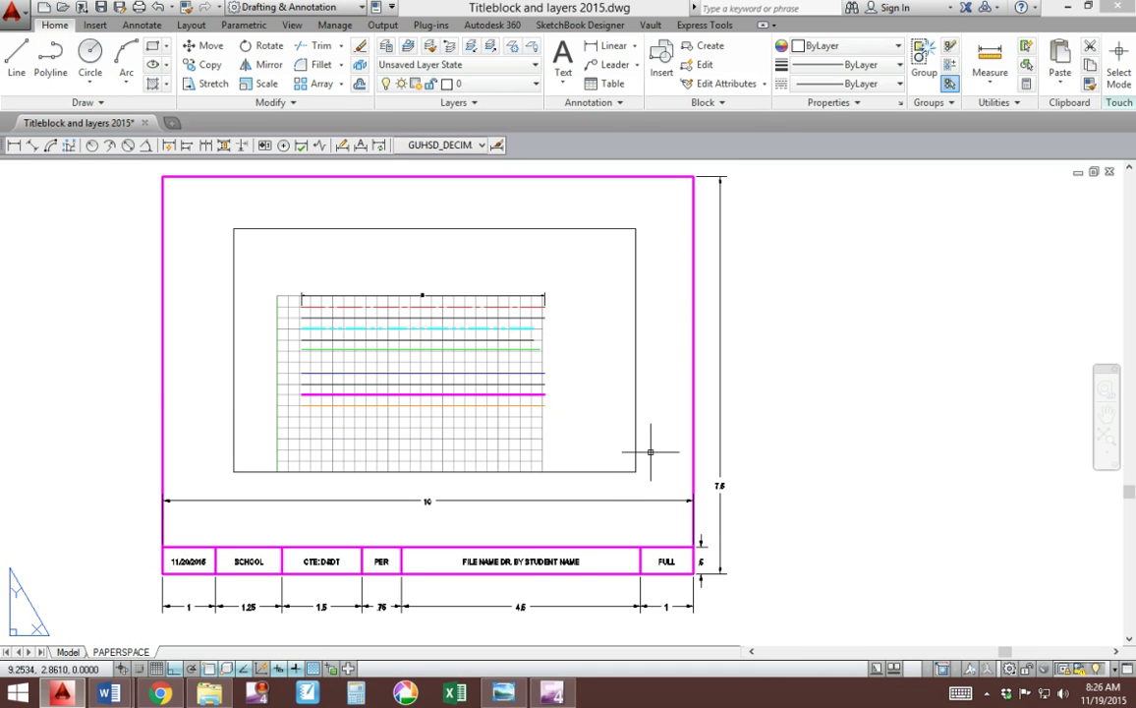
Put the selected viewport on the orange VIEWPORT layer.
click(635, 238)
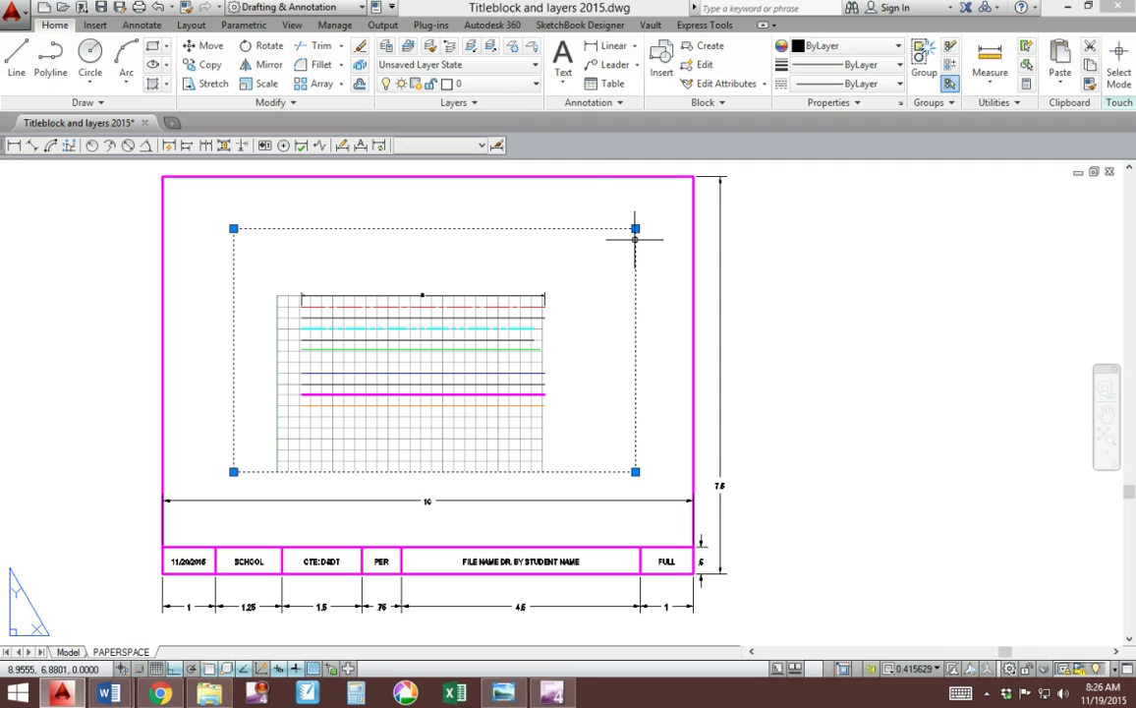
click(496, 84)
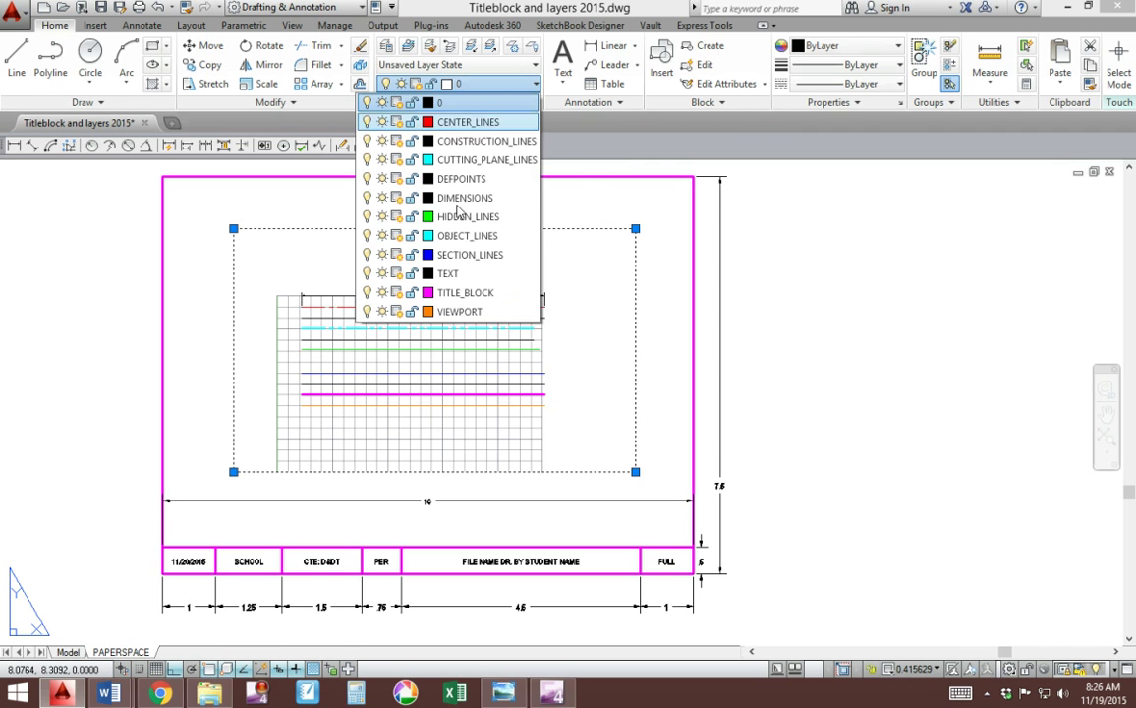
click(462, 311)
click(479, 313)
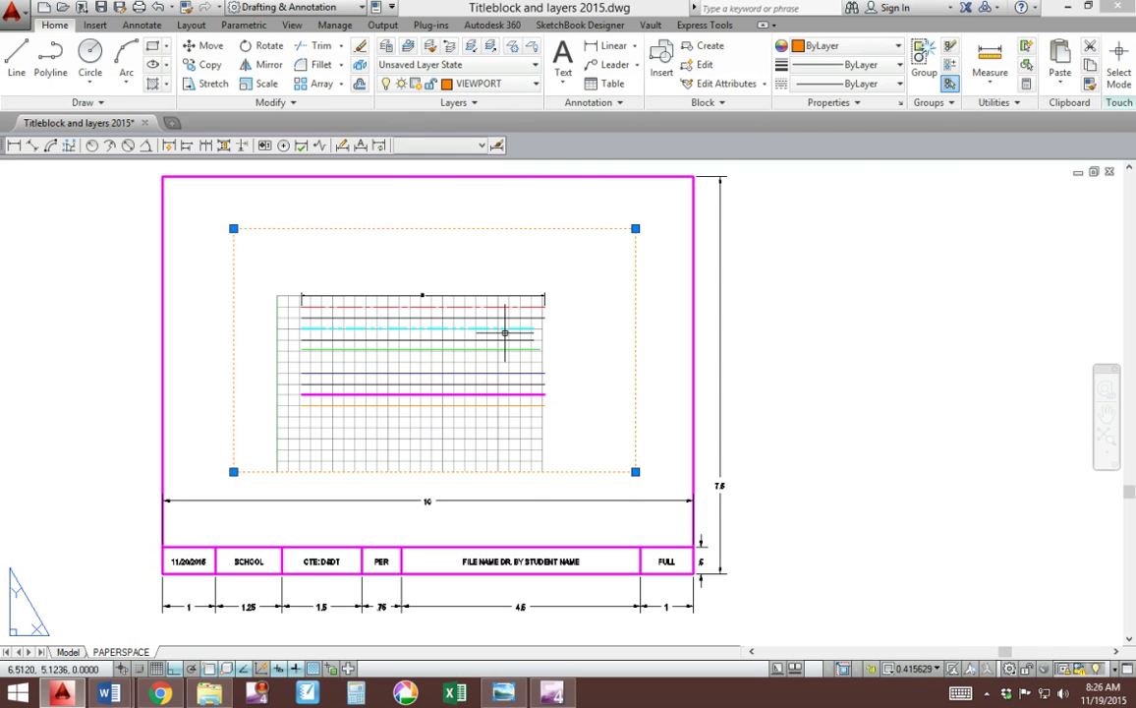
Stretch the viewport's corners left, up and down to fill more of the title block frame.
click(233, 228)
click(196, 228)
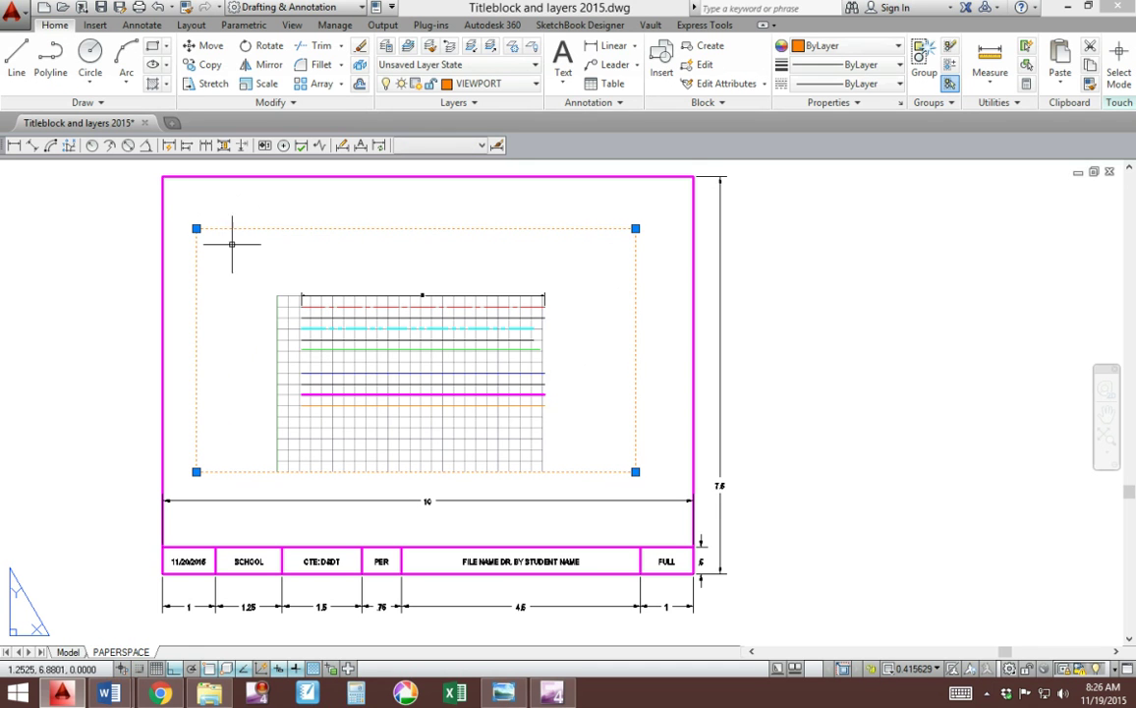
click(635, 228)
click(635, 200)
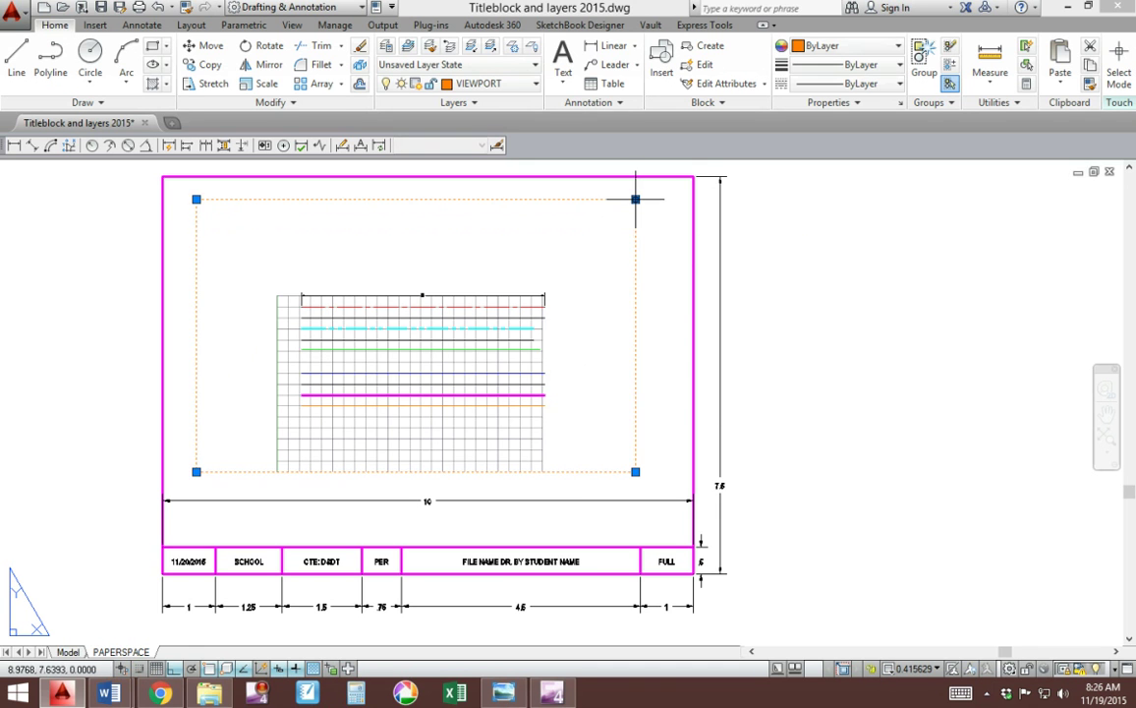
click(635, 471)
click(605, 514)
key(Escape)
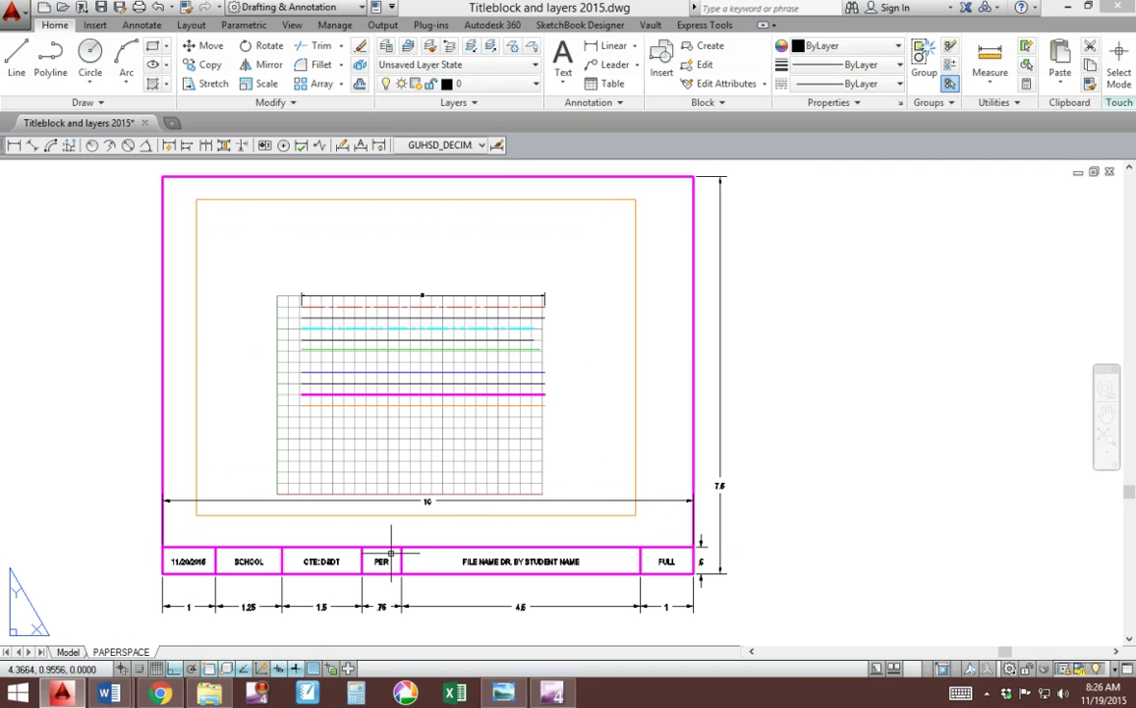